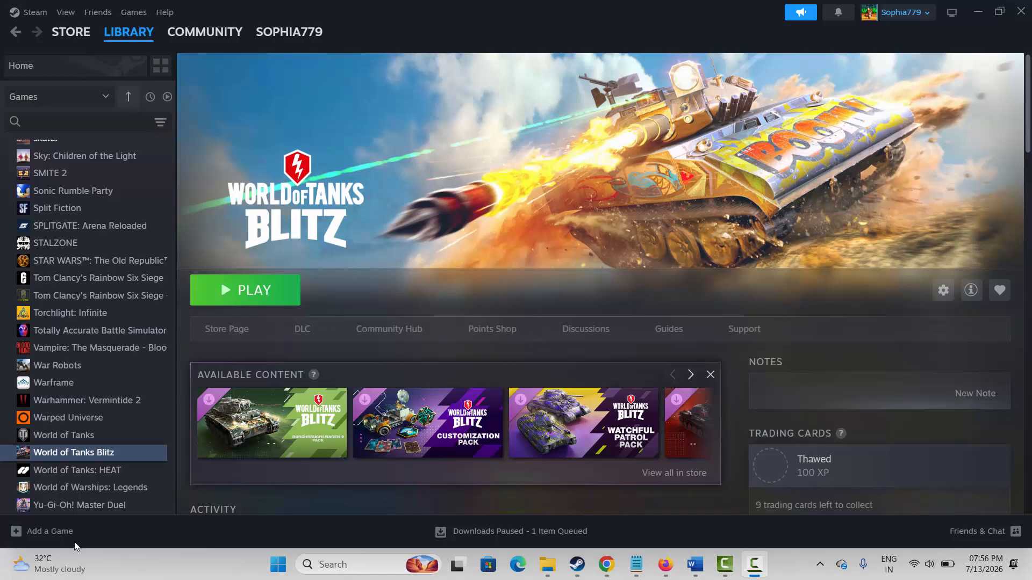
Step: View the Windows power options, including Restart, and dismiss them without restarting
{"action": "left_click", "coordinate": [271, 577]}
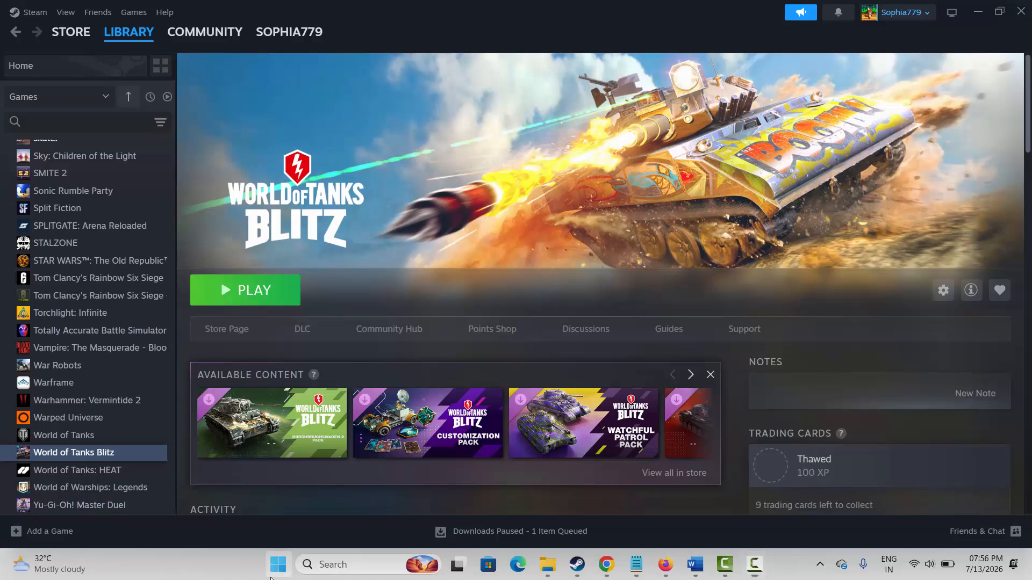
{"action": "left_click", "coordinate": [608, 518]}
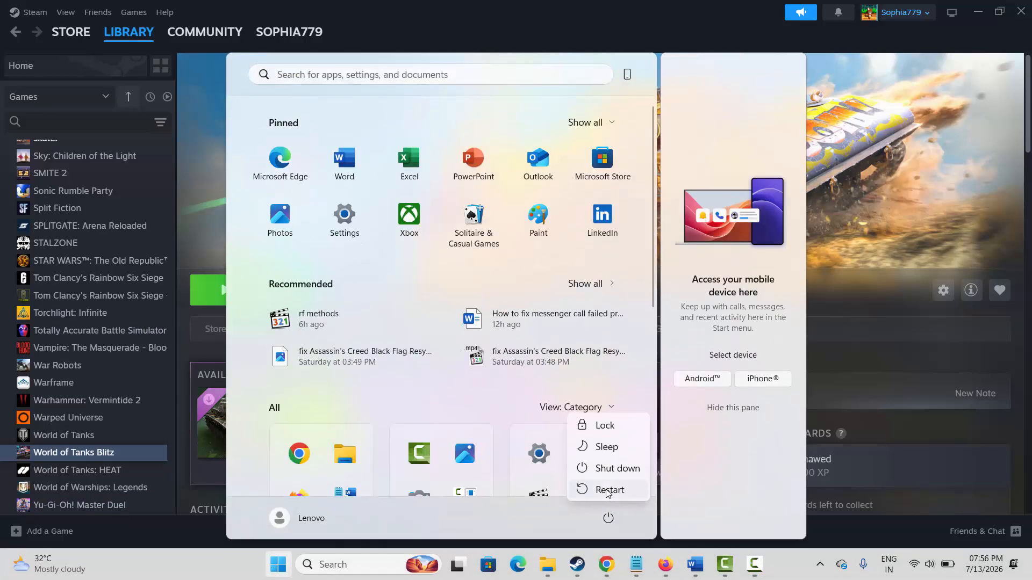
{"action": "left_click", "coordinate": [878, 376]}
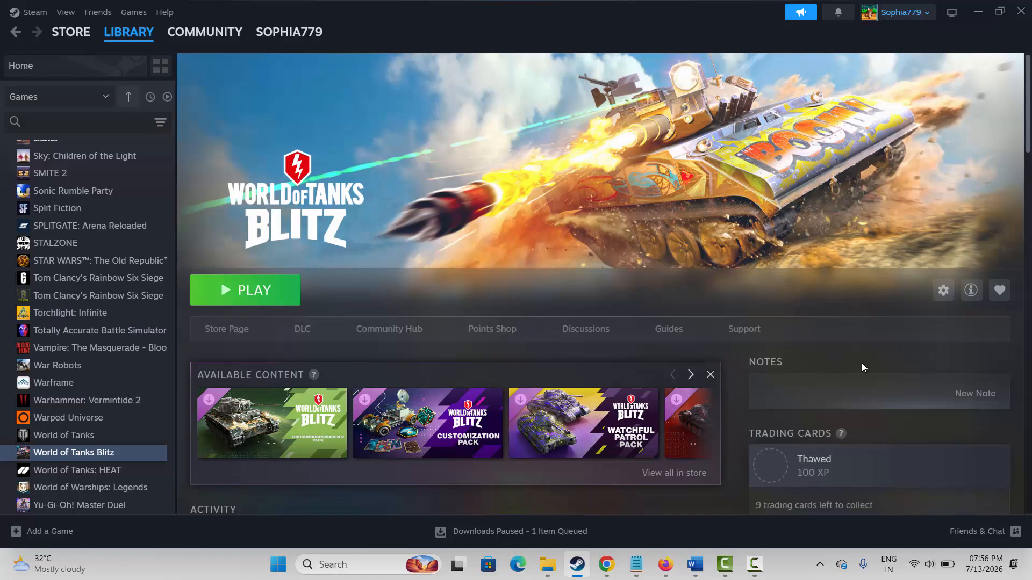
Step: Search Windows for "steam" to view the app's launch choices, including running as administrator, and close the results
{"action": "left_click", "coordinate": [34, 12]}
{"action": "left_click", "coordinate": [497, 250]}
{"action": "left_click", "coordinate": [383, 562]}
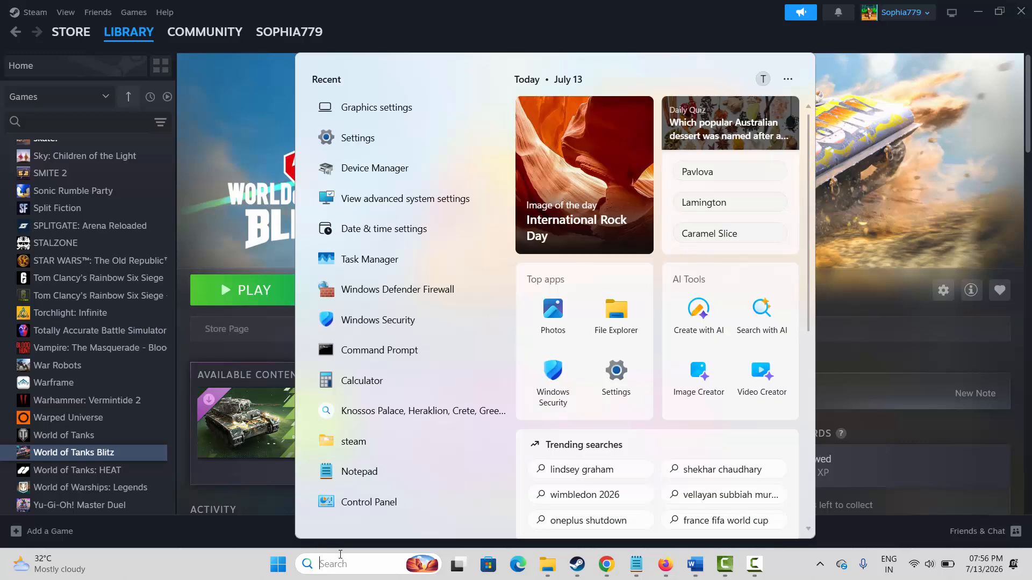
{"action": "type", "text": "steam"}
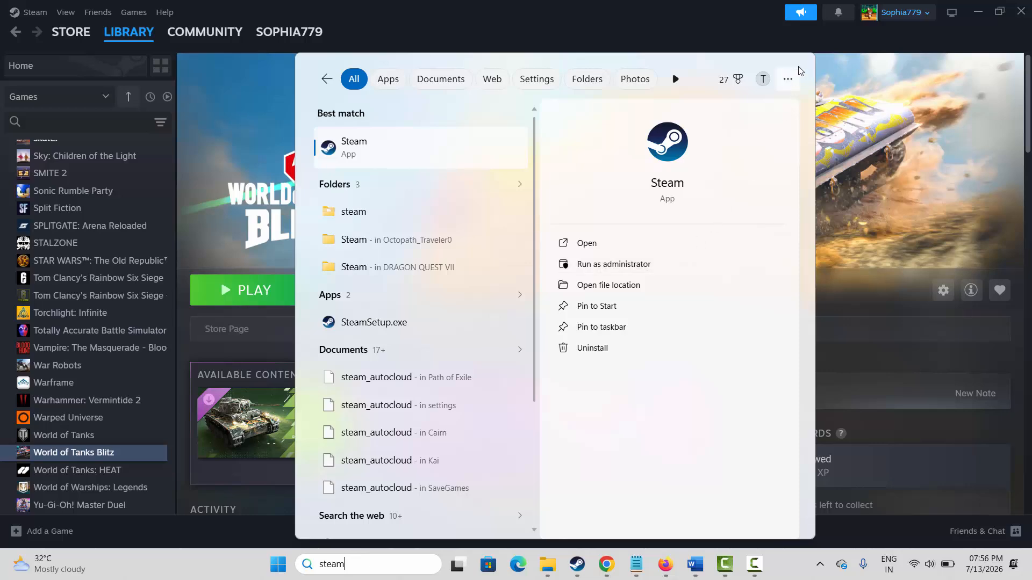
{"action": "left_click", "coordinate": [868, 212]}
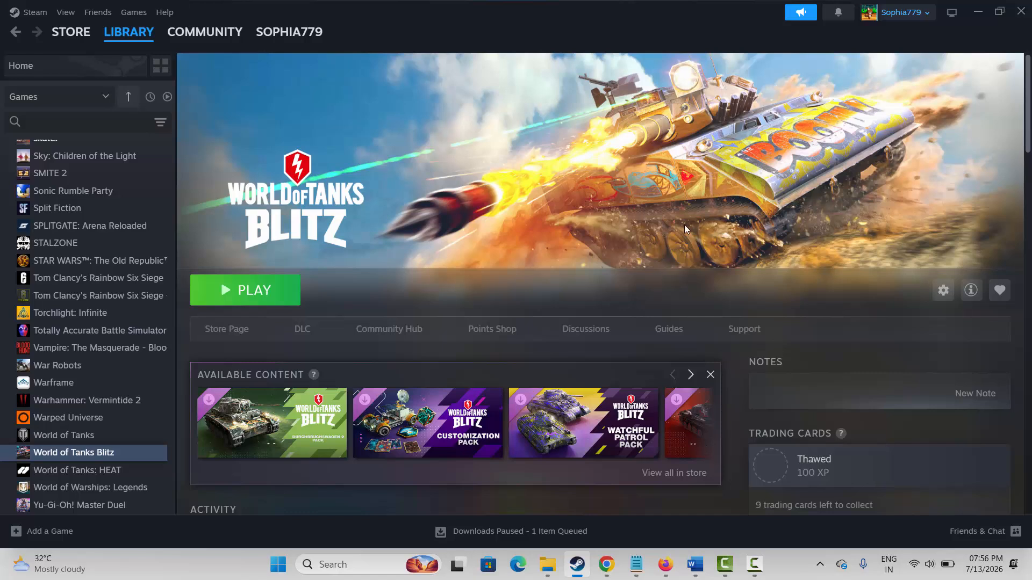
Step: Enter "-dx1" in the launch options of World of Tanks Blitz and close its properties
{"action": "right_click", "coordinate": [77, 453]}
{"action": "left_click", "coordinate": [123, 446]}
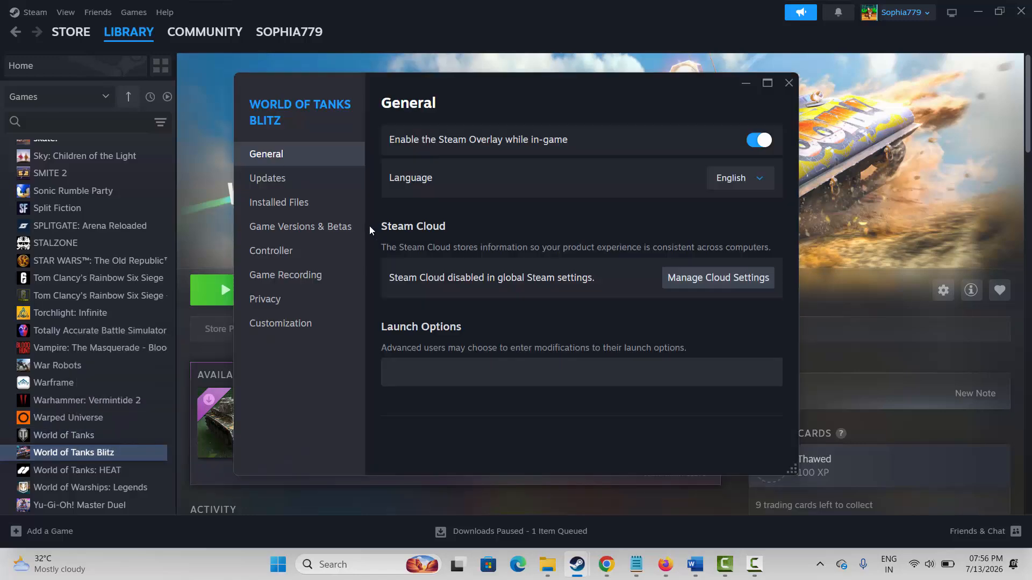
{"action": "left_click", "coordinate": [422, 376]}
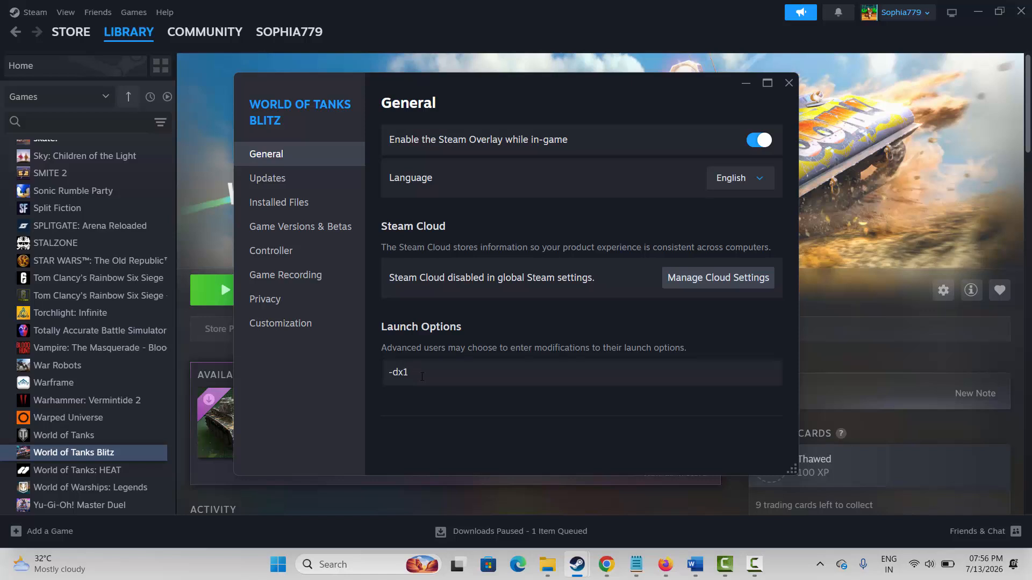
{"action": "left_click", "coordinate": [789, 84]}
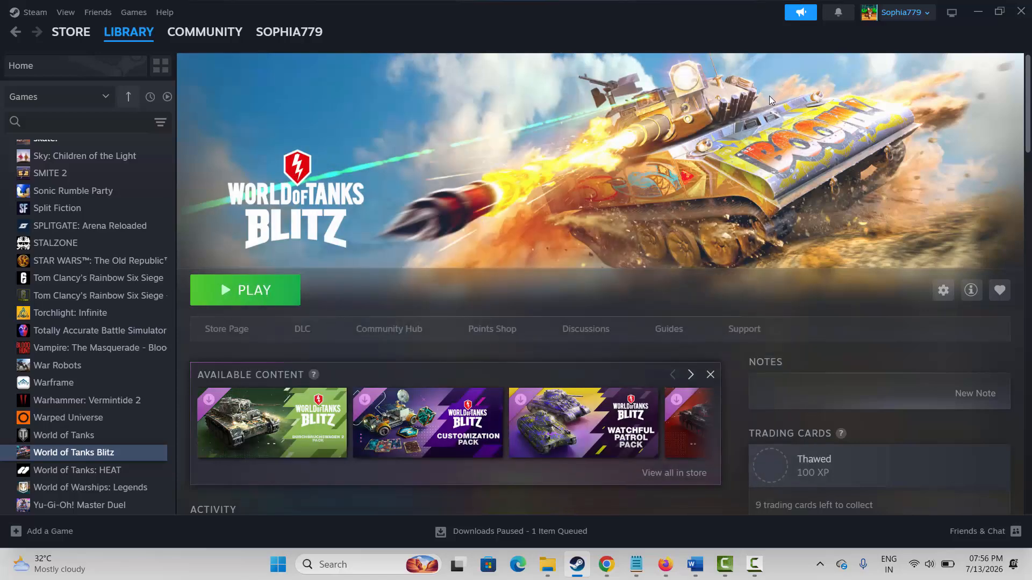
Step: In Windows Security, open the list of apps allowed through the firewall and unlock it for editing
{"action": "left_click", "coordinate": [328, 564]}
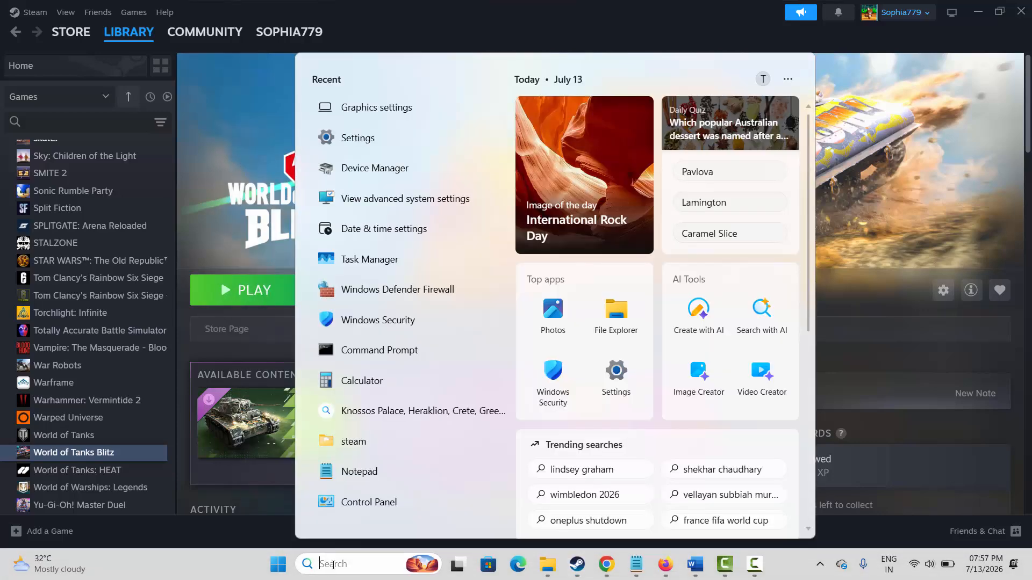
{"action": "left_click", "coordinate": [401, 321]}
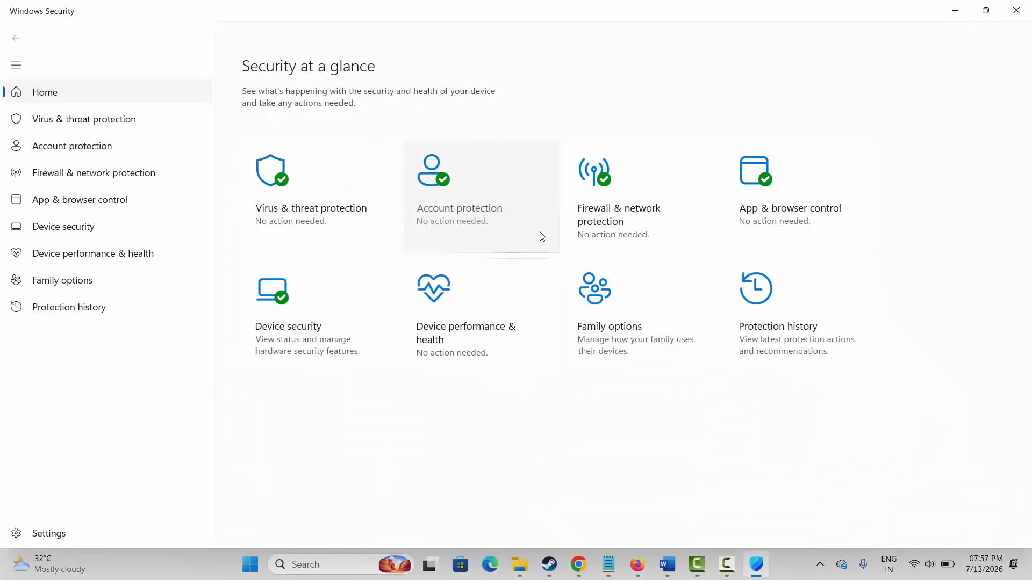
{"action": "left_click", "coordinate": [616, 218]}
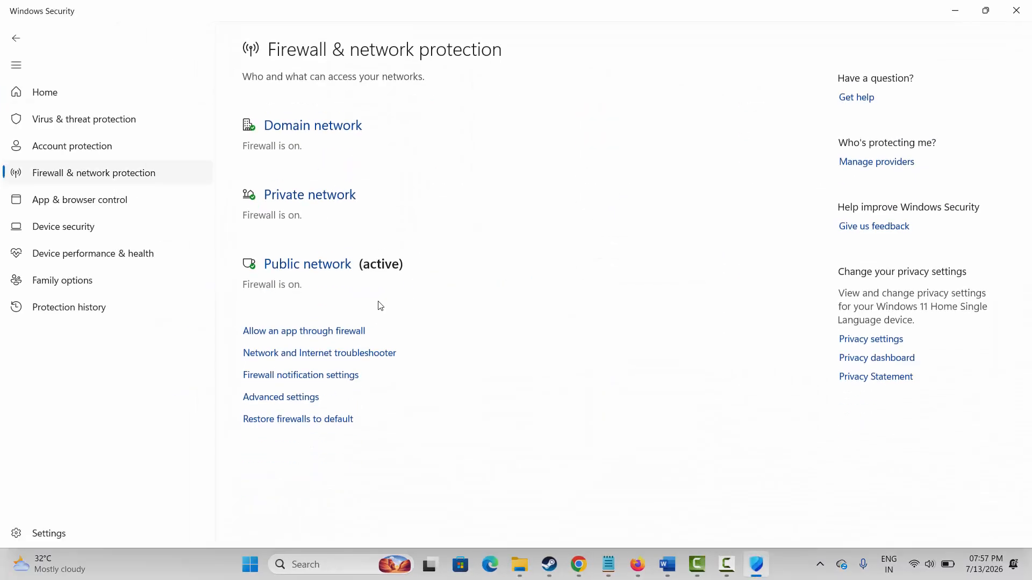
{"action": "left_click", "coordinate": [337, 332]}
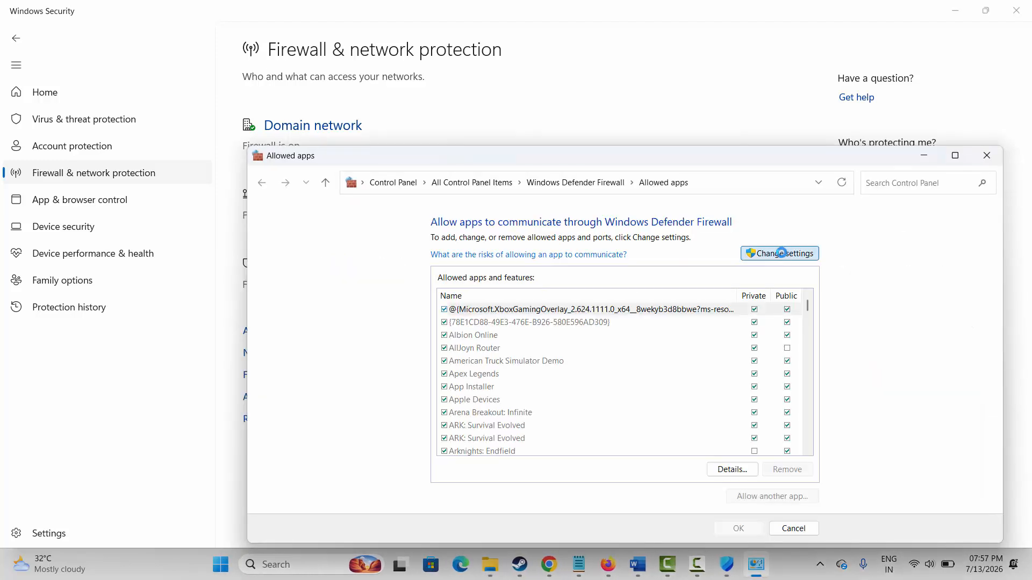
{"action": "left_click", "coordinate": [781, 253]}
{"action": "scroll", "coordinate": [505, 407], "scroll_direction": "down", "scroll_amount": 20}
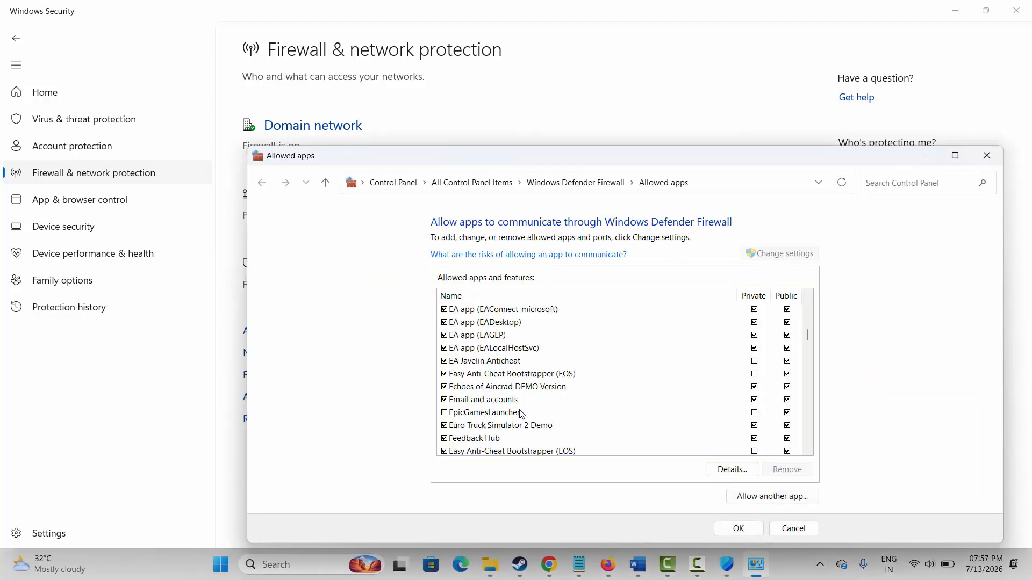
{"action": "scroll", "coordinate": [596, 410], "scroll_direction": "down", "scroll_amount": 20}
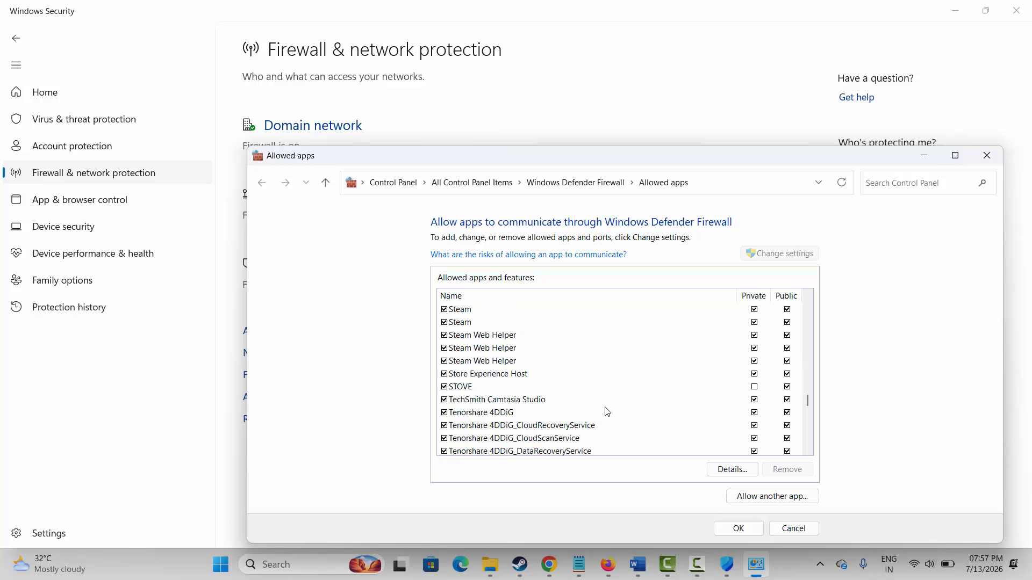
{"action": "left_click", "coordinate": [768, 497]}
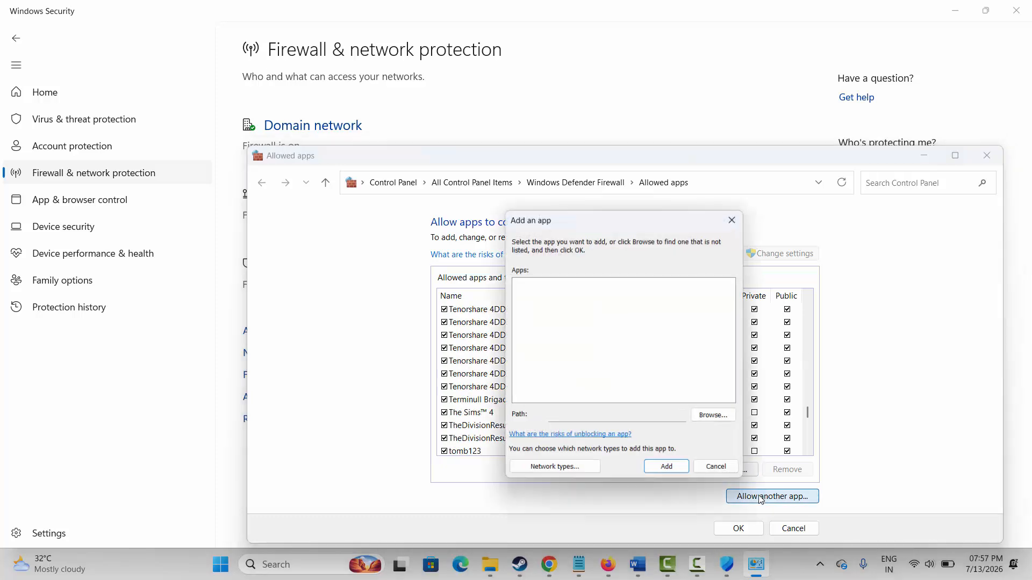
{"action": "left_click", "coordinate": [710, 415]}
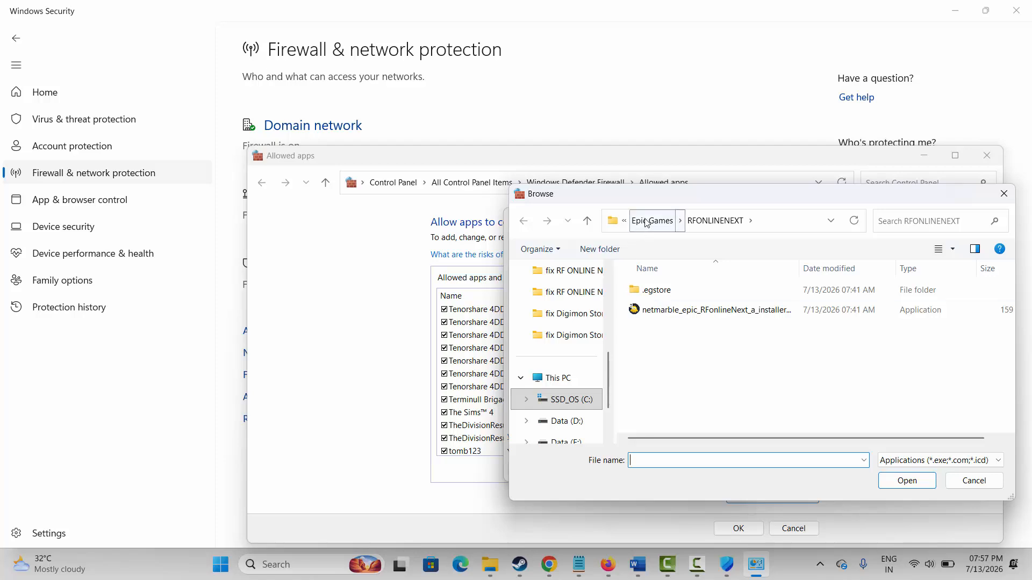
{"action": "left_click", "coordinate": [652, 220]}
{"action": "left_click", "coordinate": [974, 480]}
{"action": "left_click", "coordinate": [719, 470]}
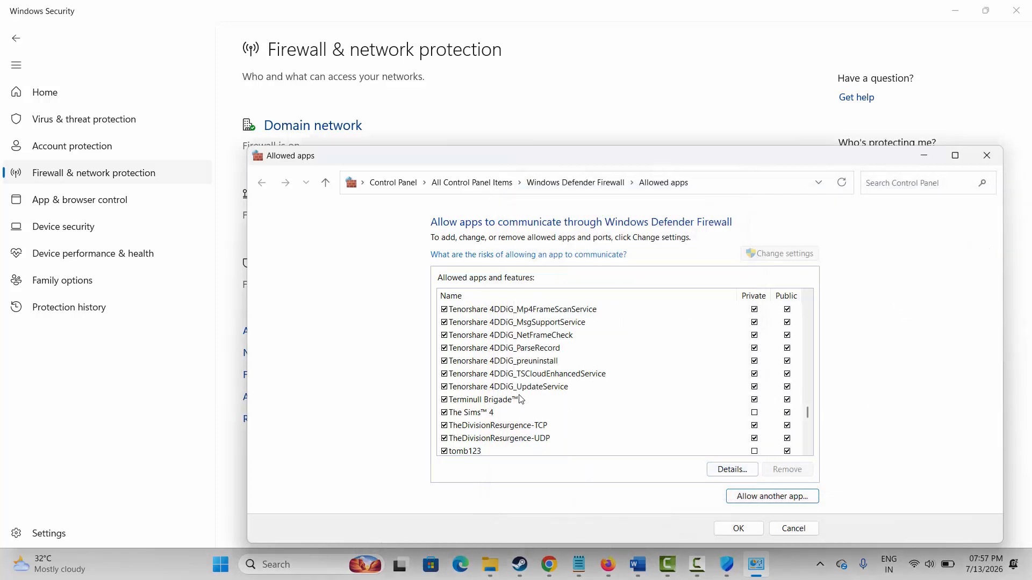
Step: Check the private and public network permissions of World of Tanks Blitz among the allowed apps and close the firewall windows
{"action": "scroll", "coordinate": [505, 400], "scroll_direction": "down", "scroll_amount": 5}
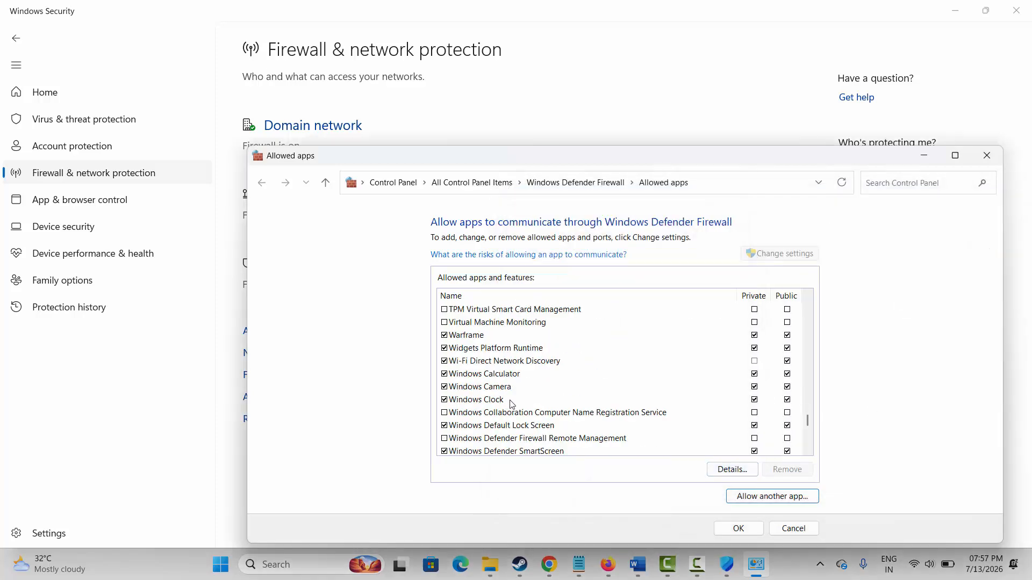
{"action": "scroll", "coordinate": [535, 402], "scroll_direction": "down", "scroll_amount": 2}
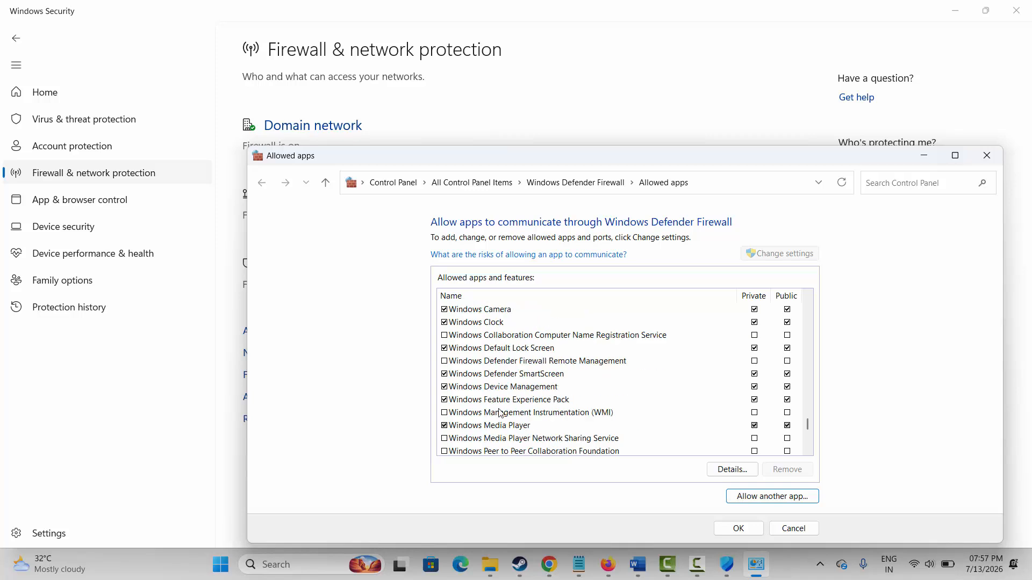
{"action": "scroll", "coordinate": [536, 406], "scroll_direction": "down", "scroll_amount": 5}
{"action": "left_click", "coordinate": [495, 390]}
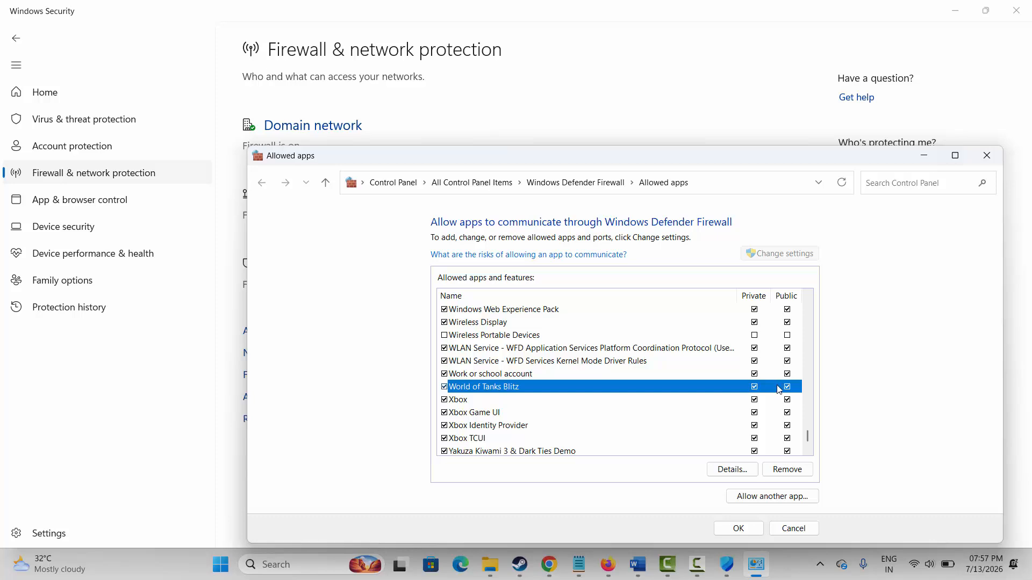
{"action": "left_click", "coordinate": [734, 529]}
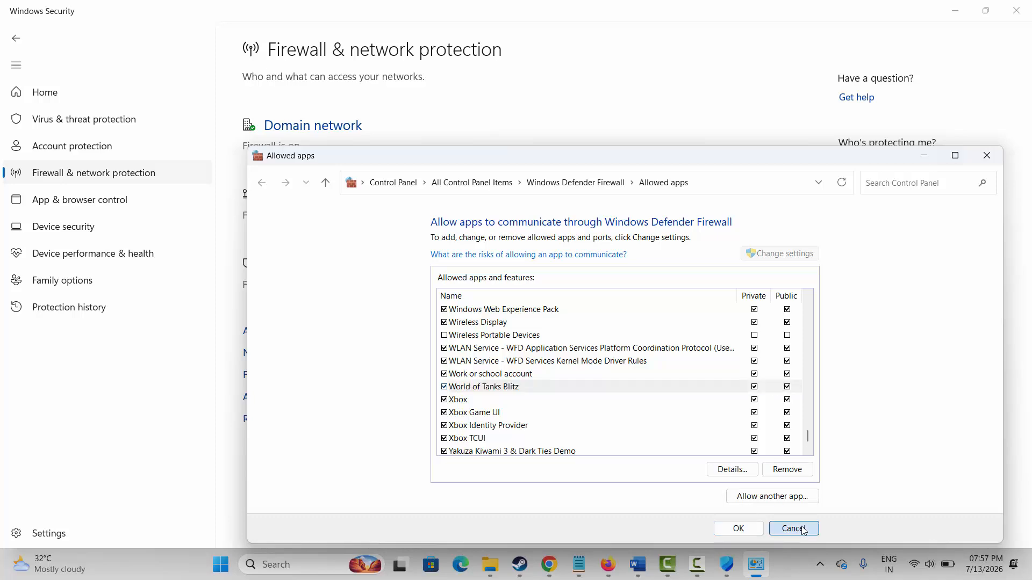
{"action": "left_click", "coordinate": [1004, 20]}
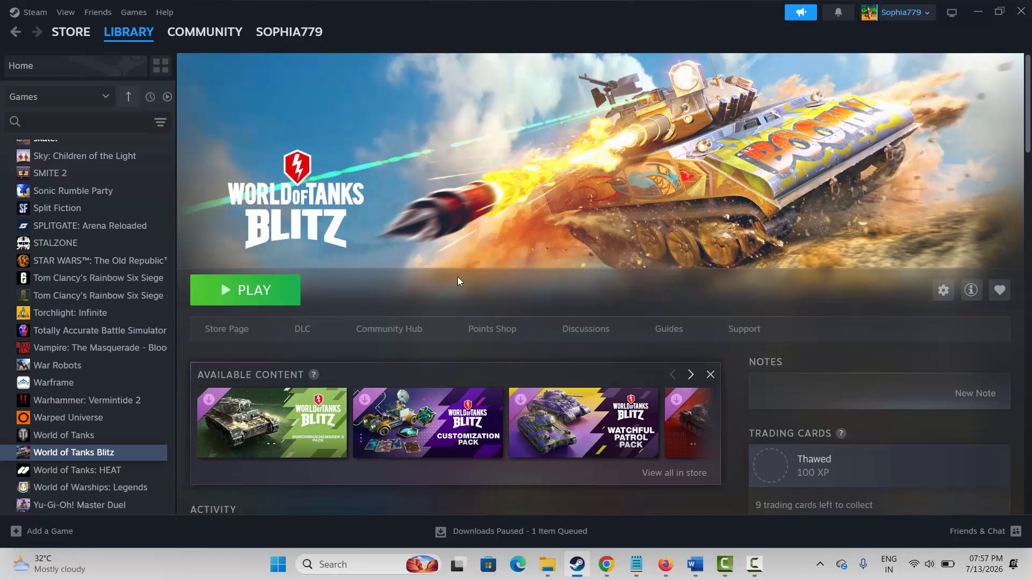
Step: Browse the local files of World of Tanks Blitz and open the compatibility properties of the wotblitz application
{"action": "right_click", "coordinate": [75, 451]}
{"action": "mouse_move", "coordinate": [127, 413]}
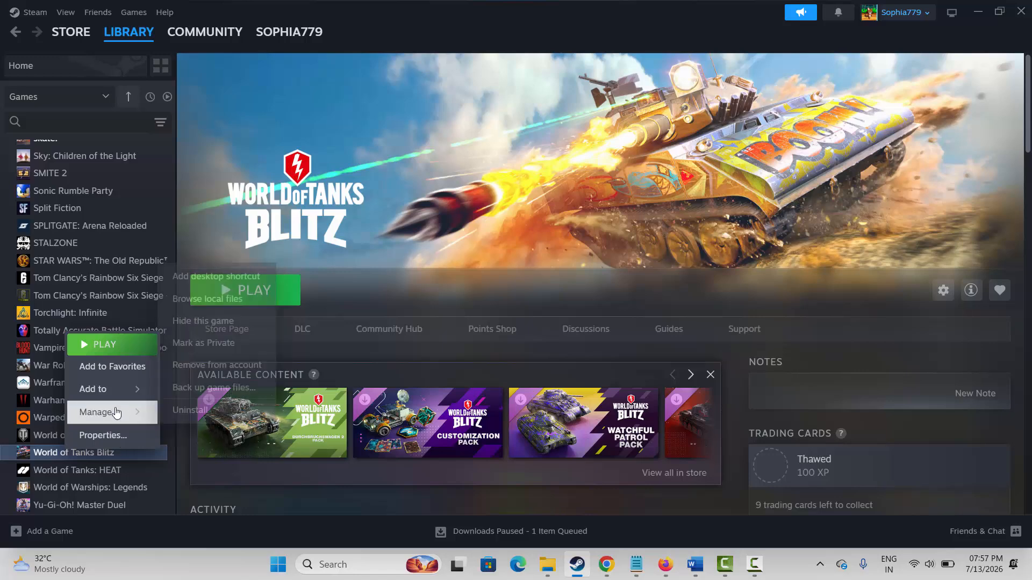
{"action": "left_click", "coordinate": [215, 300]}
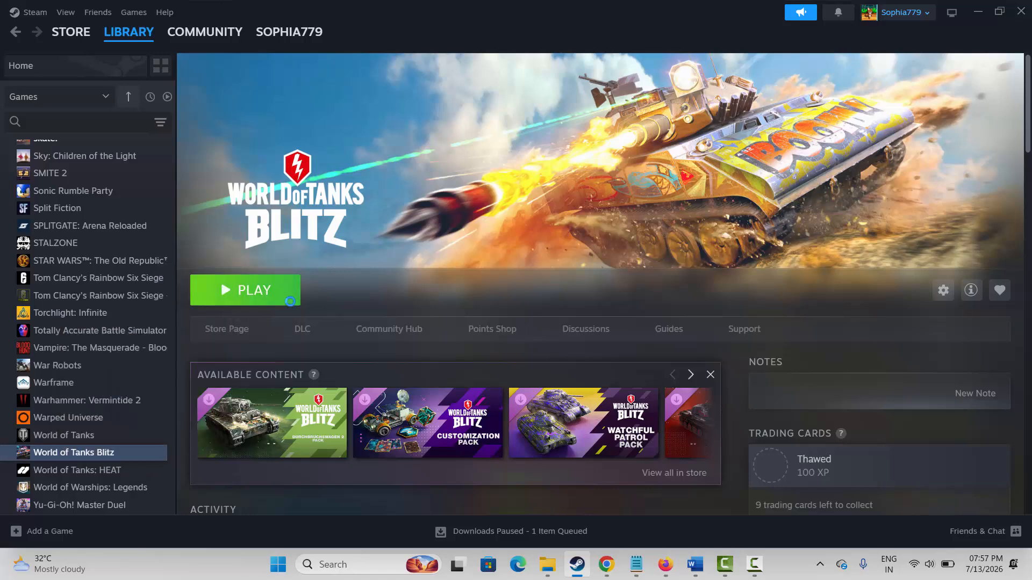
{"action": "scroll", "coordinate": [213, 366], "scroll_direction": "down", "scroll_amount": 15}
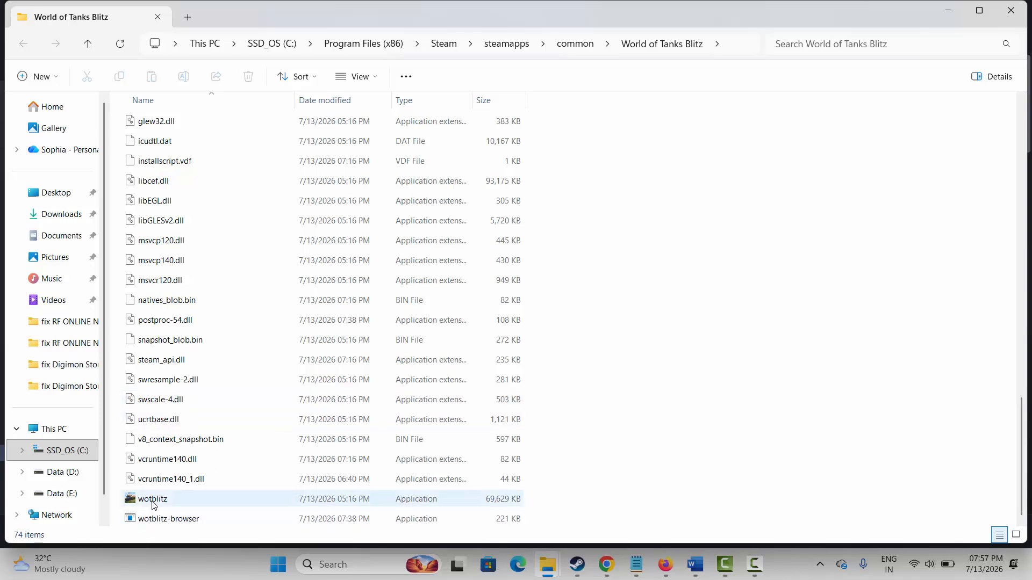
{"action": "right_click", "coordinate": [158, 500]}
{"action": "left_click", "coordinate": [207, 395]}
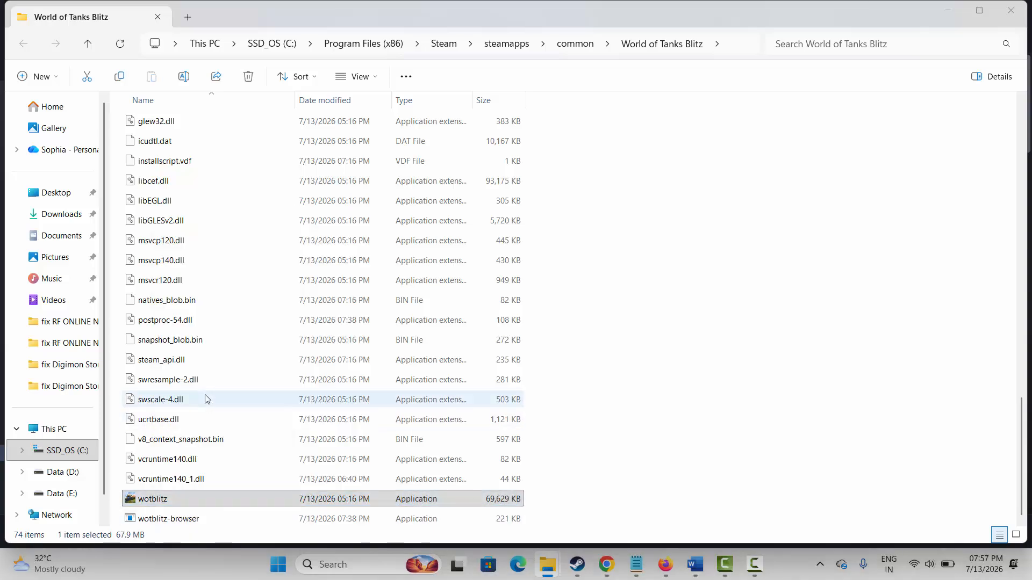
{"action": "left_click", "coordinate": [267, 221]}
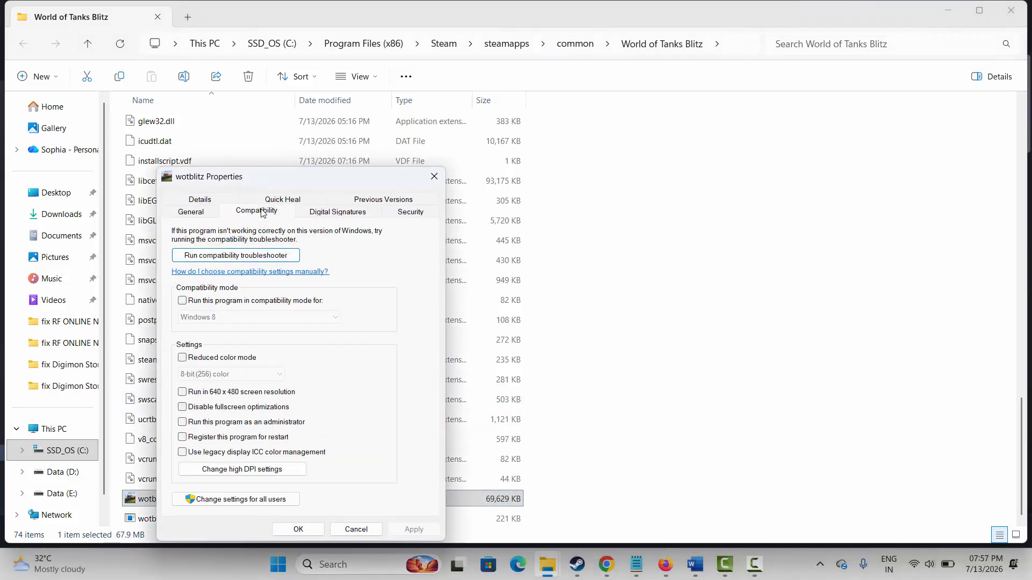
Step: Set wotblitz to run as administrator in Windows 7 compatibility mode with fullscreen optimizations disabled
{"action": "left_click", "coordinate": [182, 422]}
{"action": "left_click", "coordinate": [209, 303]}
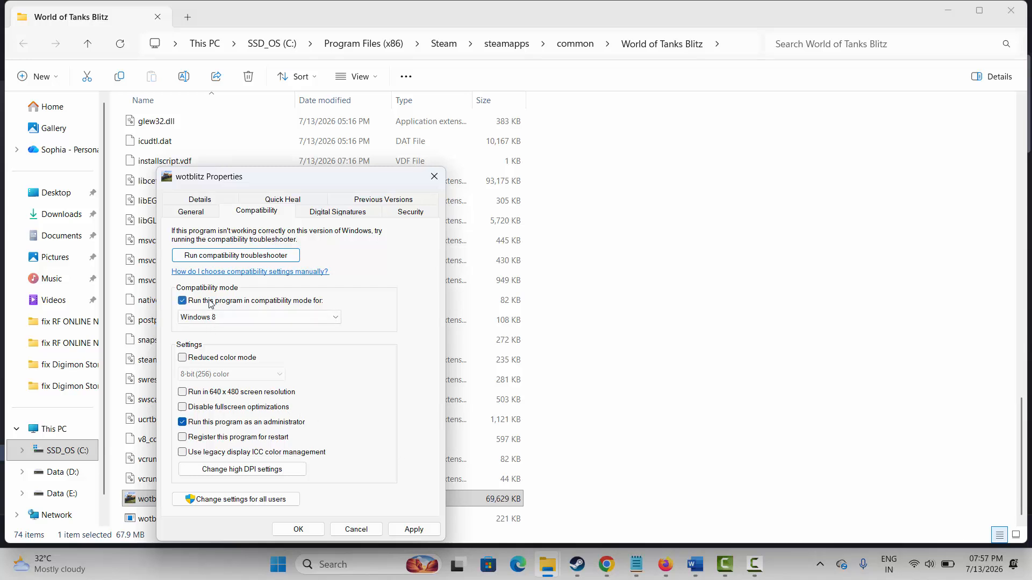
{"action": "left_click", "coordinate": [337, 319]}
{"action": "left_click", "coordinate": [226, 384]}
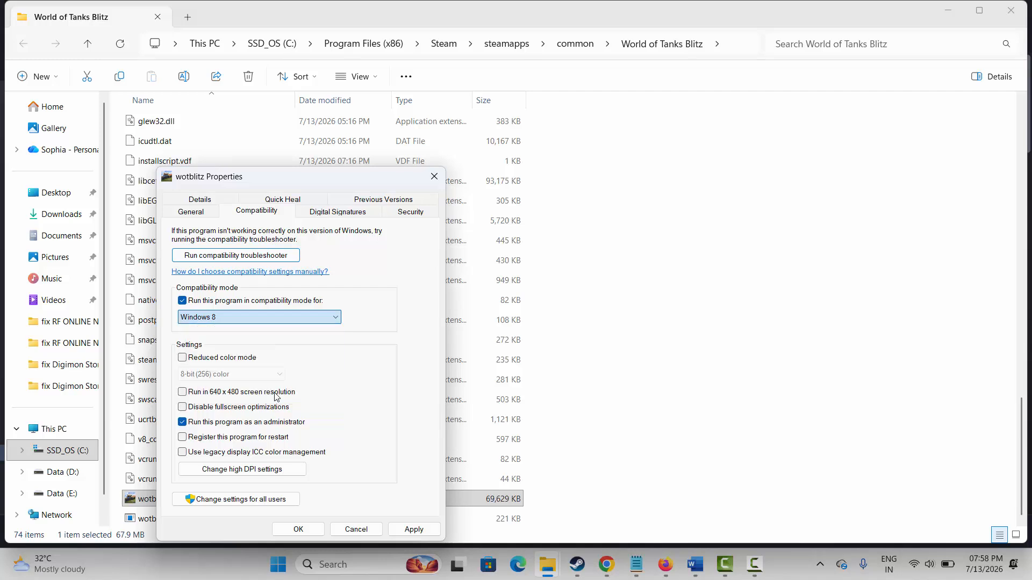
{"action": "left_click", "coordinate": [417, 533]}
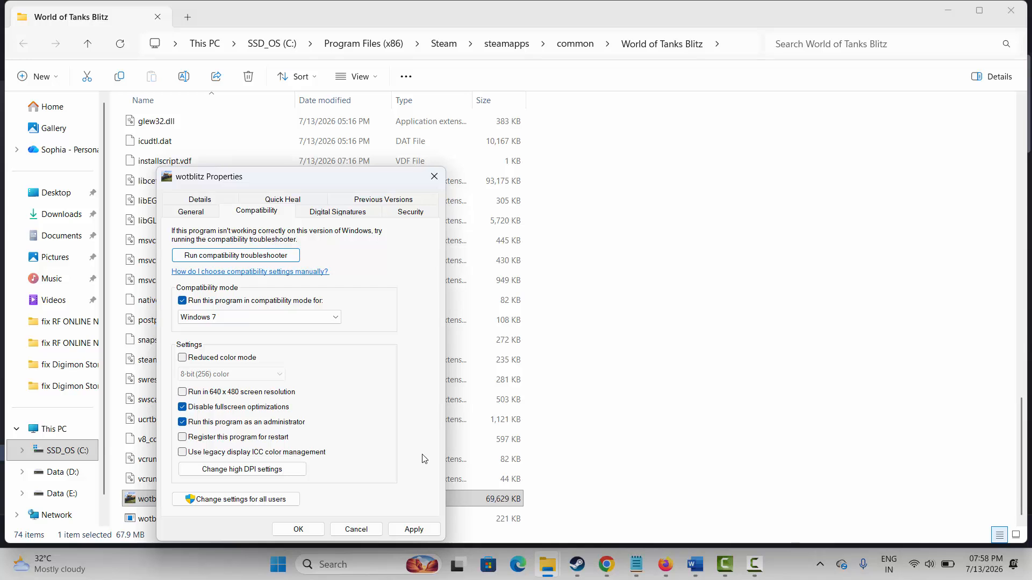
Step: Clear wotblitz's compatibility mode, fullscreen optimization and administrator options, apply this, and close the properties and game folder
{"action": "left_click", "coordinate": [272, 302]}
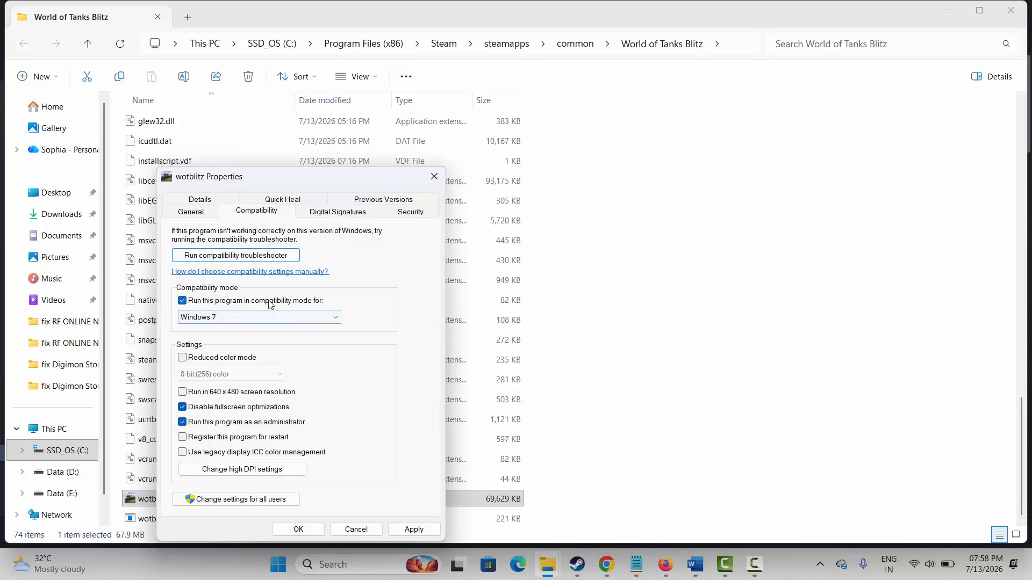
{"action": "left_click", "coordinate": [253, 407]}
{"action": "left_click", "coordinate": [264, 421]}
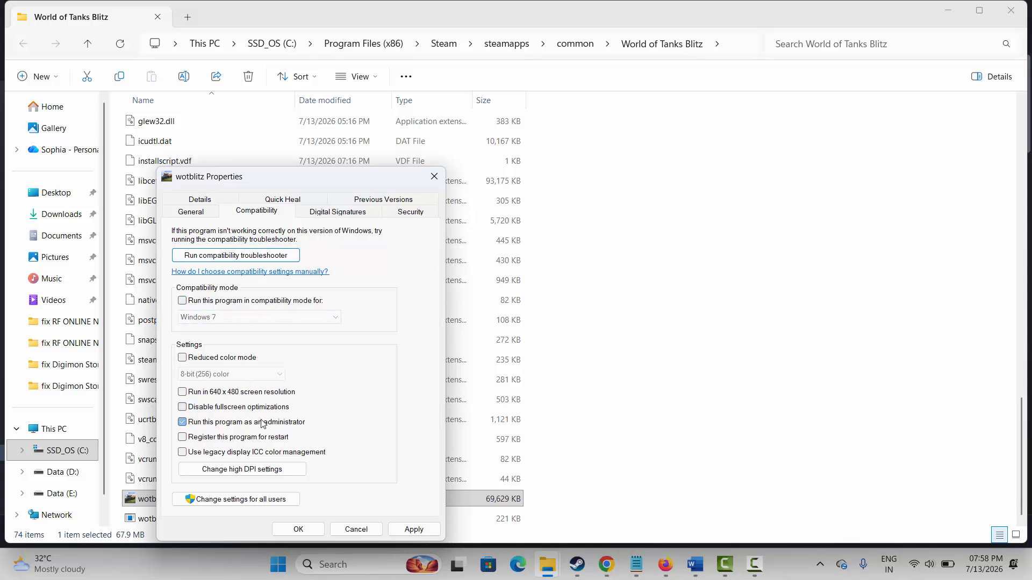
{"action": "left_click", "coordinate": [411, 528]}
{"action": "left_click", "coordinate": [434, 176]}
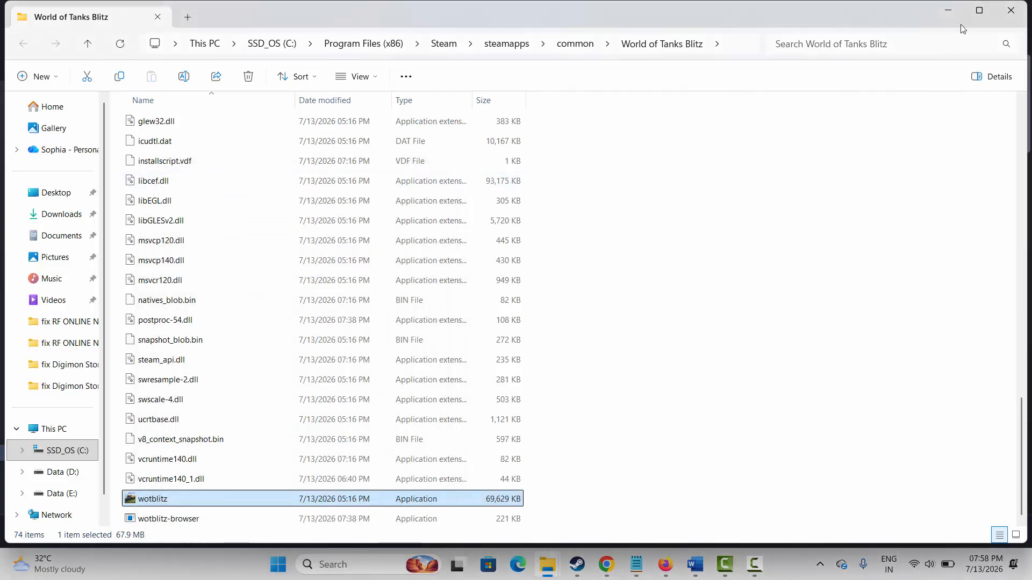
{"action": "left_click", "coordinate": [1002, 13]}
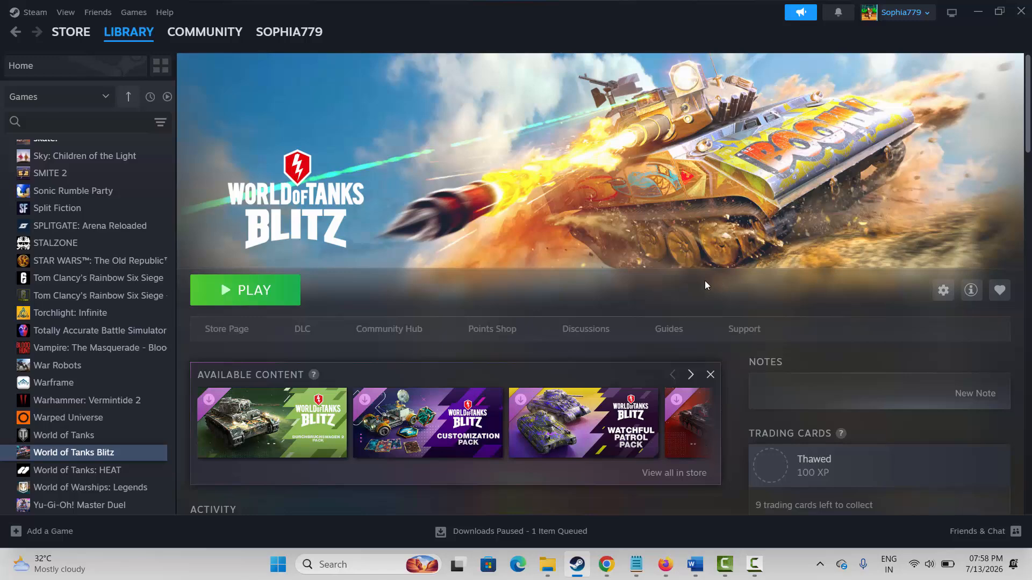
Step: Search automatically for an updated Intel(R) UHD Graphics display driver in Device Manager, and close the driver and device windows
{"action": "left_click", "coordinate": [342, 566]}
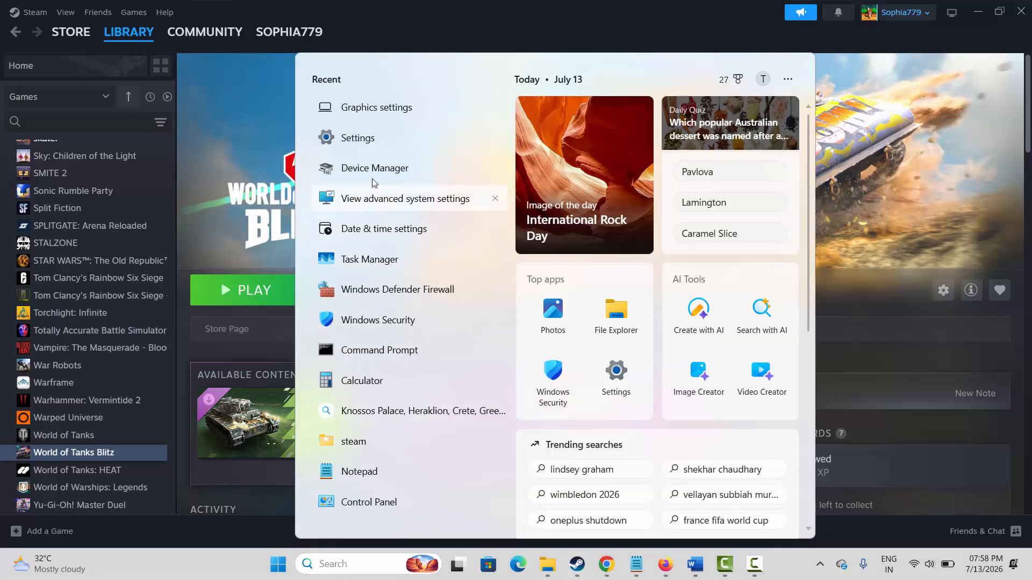
{"action": "key", "text": "Escape"}
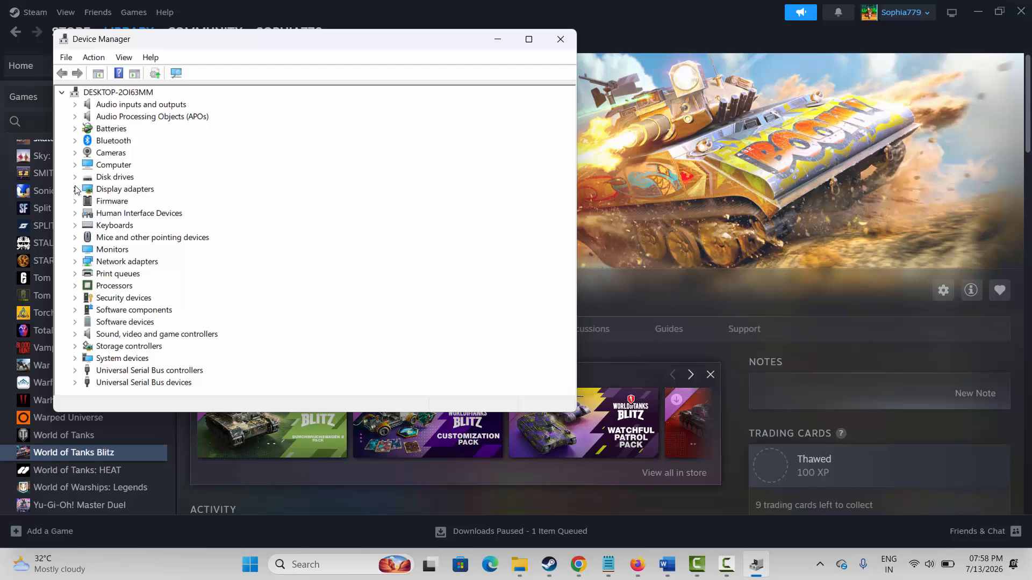
{"action": "left_click", "coordinate": [75, 189]}
{"action": "right_click", "coordinate": [146, 204]}
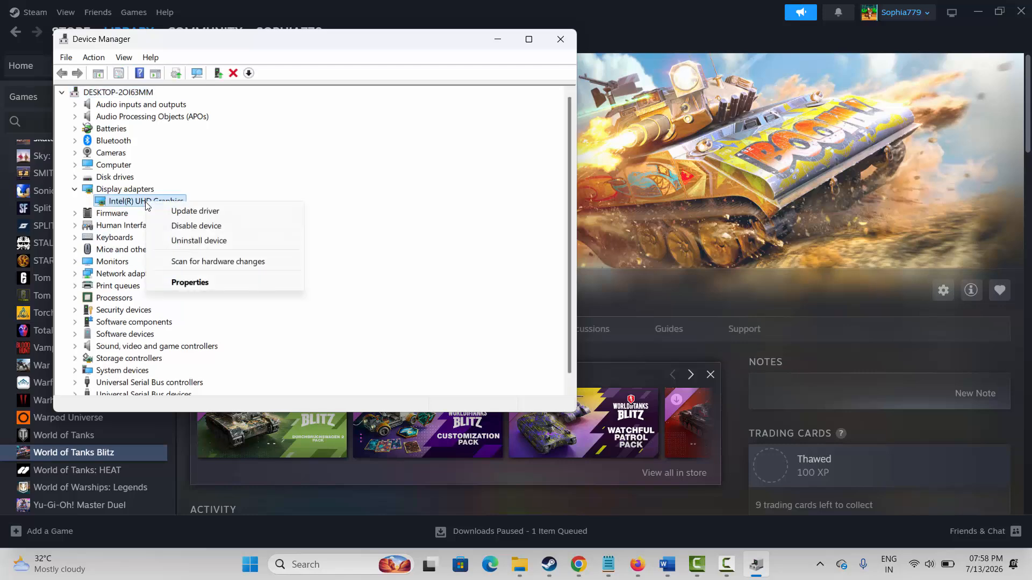
{"action": "left_click", "coordinate": [172, 212]}
{"action": "left_click", "coordinate": [345, 200]}
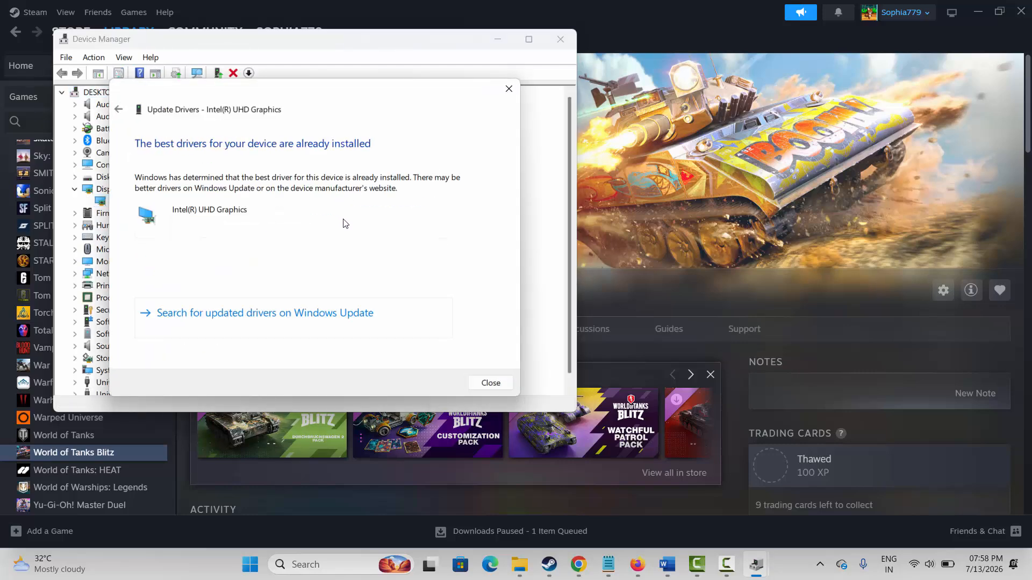
{"action": "left_click", "coordinate": [508, 89]}
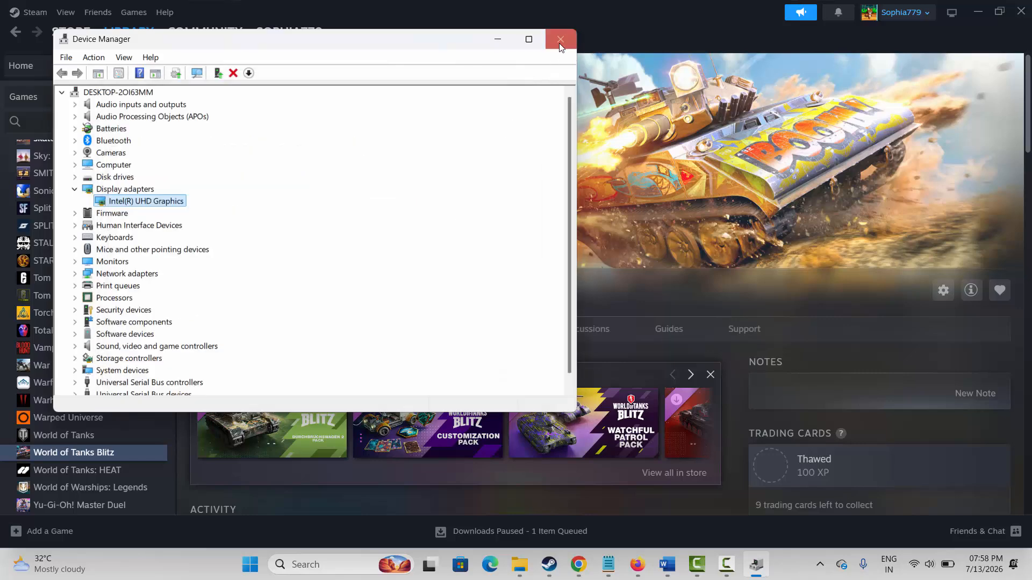
{"action": "left_click", "coordinate": [560, 40]}
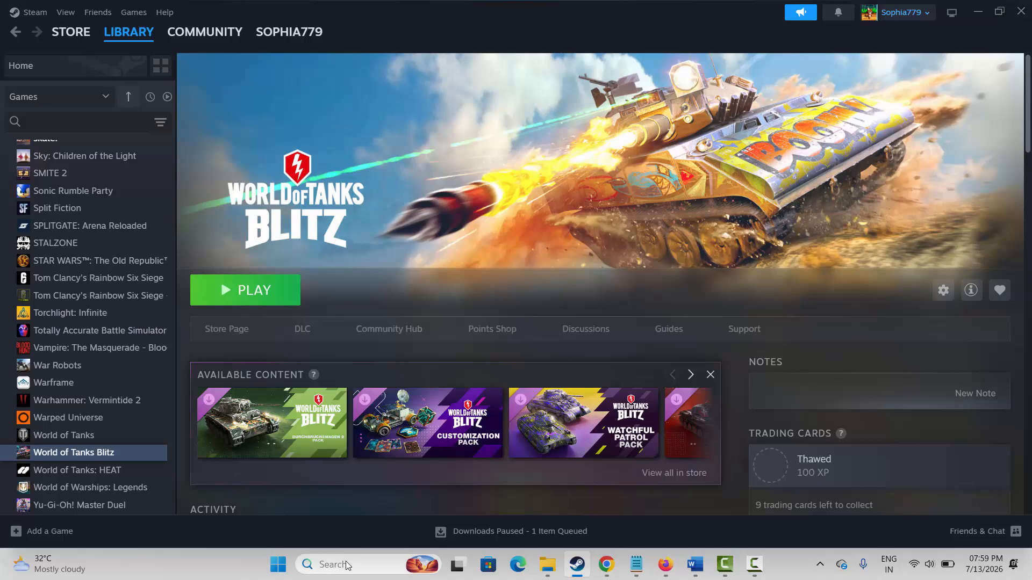
Step: Open the Windows graphics settings and try to add wotblitz from the World of Tanks Blitz folder as a desktop app
{"action": "left_click", "coordinate": [327, 565]}
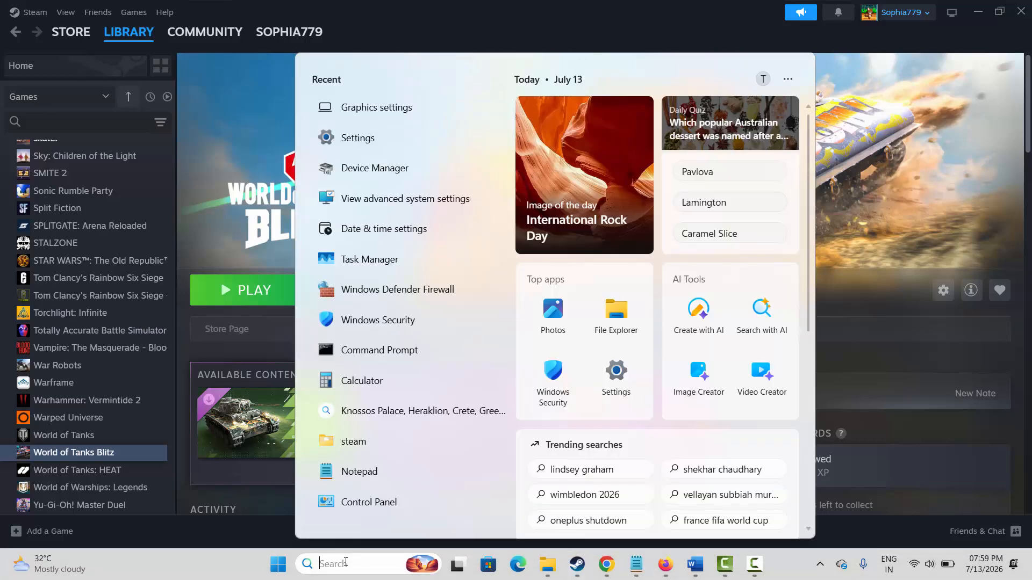
{"action": "left_click", "coordinate": [382, 108]}
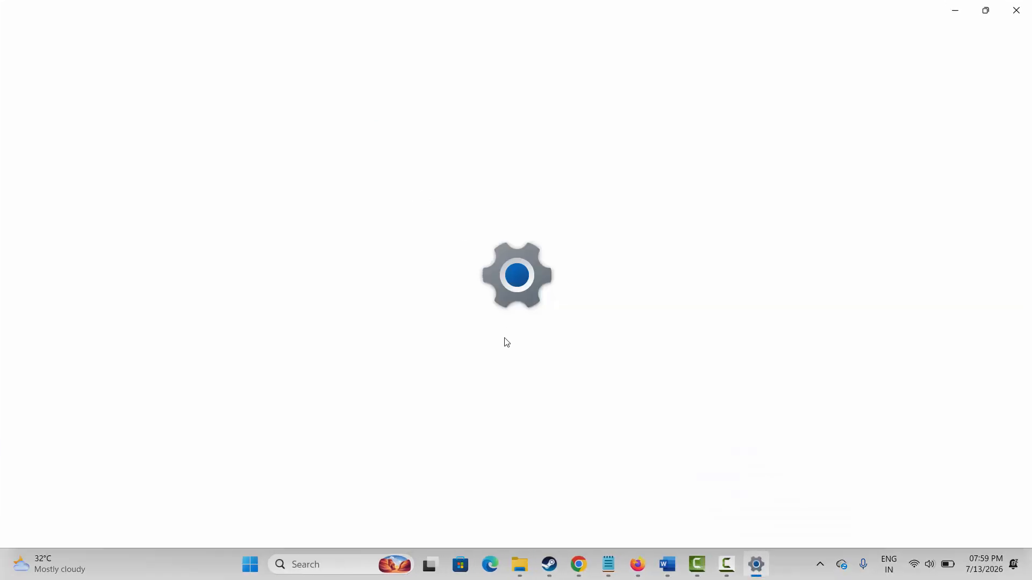
{"action": "scroll", "coordinate": [758, 398], "scroll_direction": "down", "scroll_amount": 7}
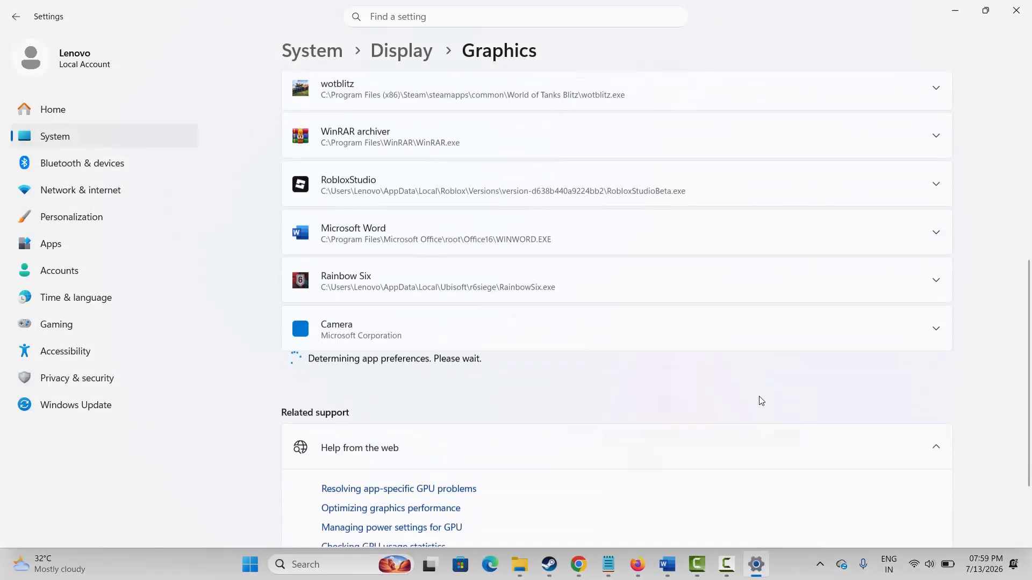
{"action": "scroll", "coordinate": [779, 365], "scroll_direction": "up", "scroll_amount": 8}
{"action": "left_click", "coordinate": [767, 324]}
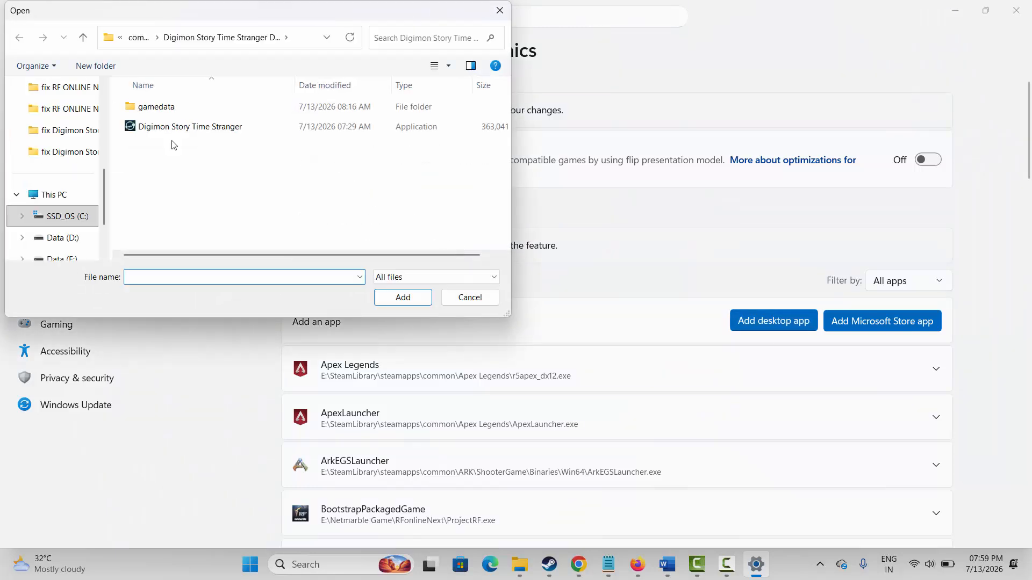
{"action": "left_click", "coordinate": [138, 37]}
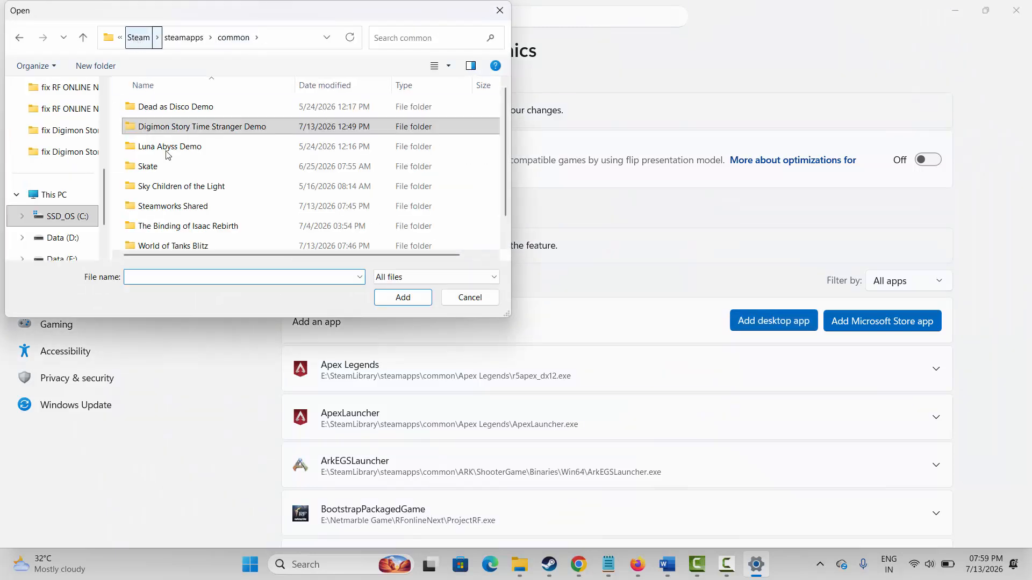
{"action": "double_click", "coordinate": [199, 246]}
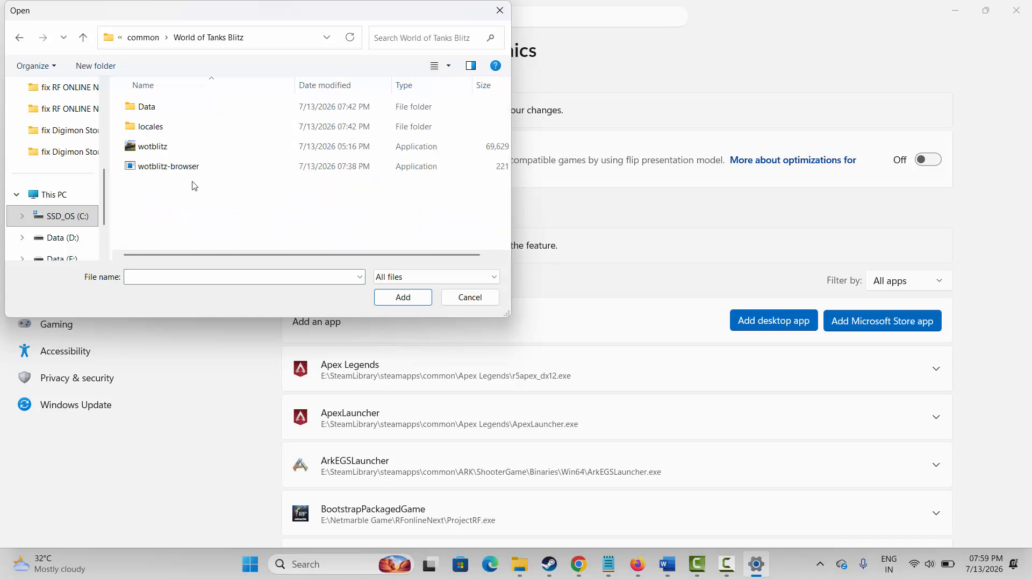
{"action": "left_click", "coordinate": [171, 155]}
{"action": "left_click", "coordinate": [402, 296]}
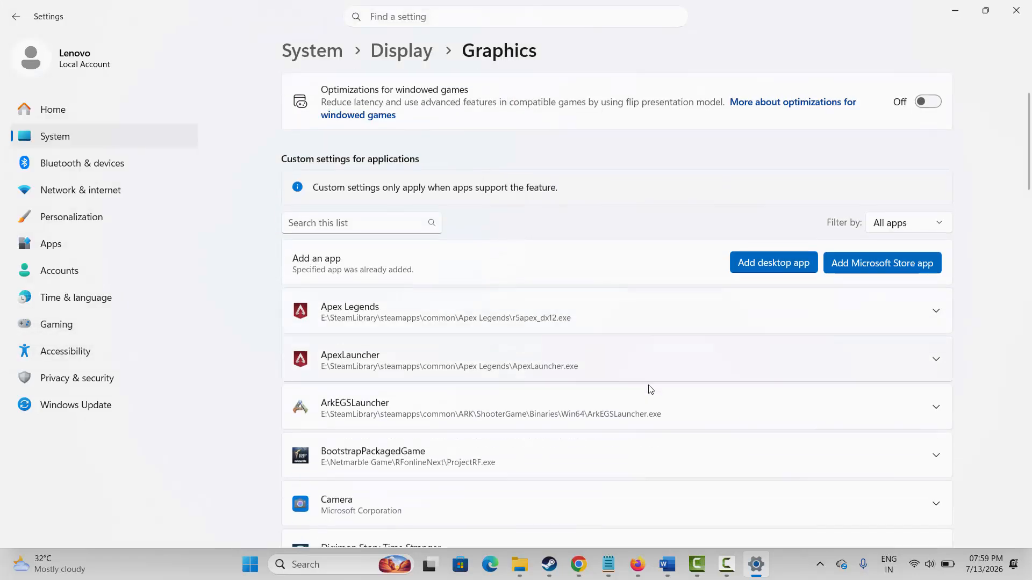
Step: Set wotblitz's GPU preference to High Performance (Intel(R) UHD Graphics) and close the graphics settings
{"action": "scroll", "coordinate": [650, 389], "scroll_direction": "down", "scroll_amount": 20}
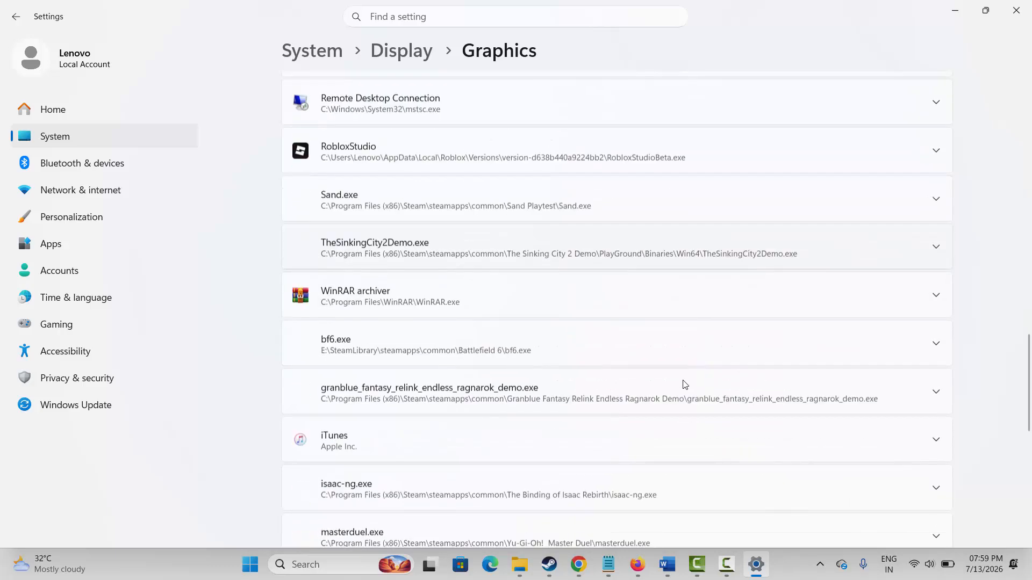
{"action": "scroll", "coordinate": [684, 385], "scroll_direction": "down", "scroll_amount": 8}
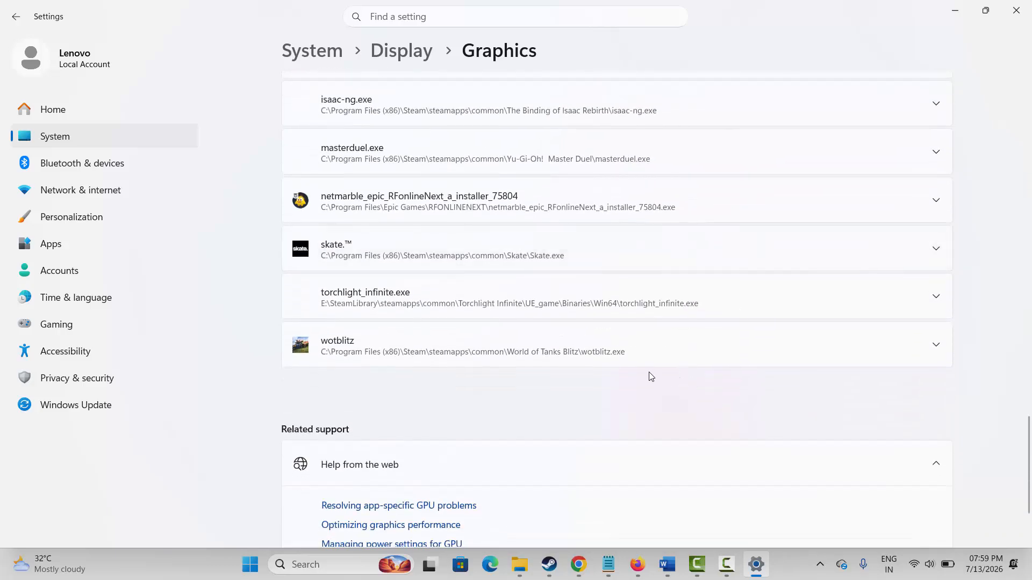
{"action": "left_click", "coordinate": [936, 344]}
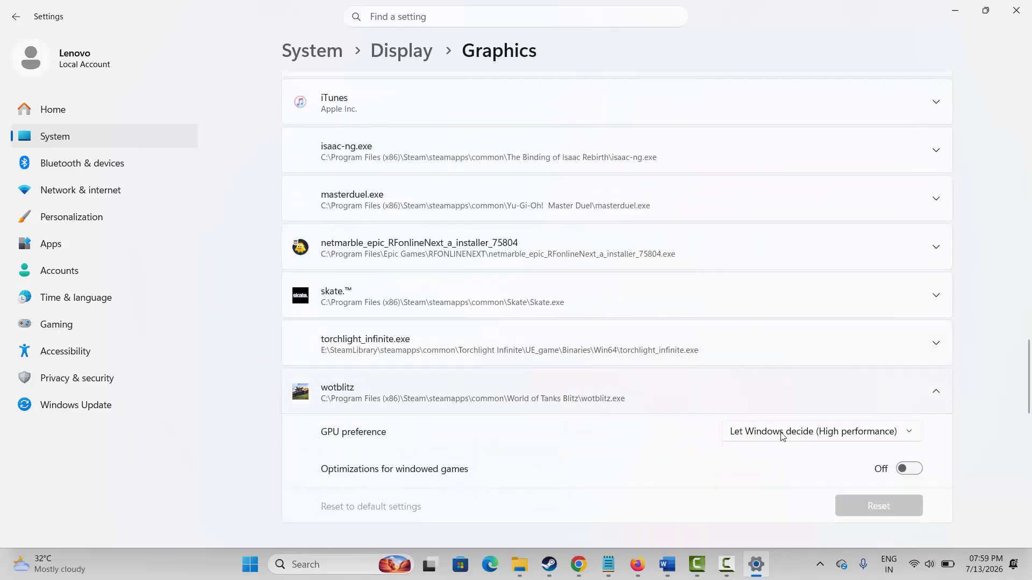
{"action": "left_click", "coordinate": [779, 436]}
{"action": "left_click", "coordinate": [789, 485]}
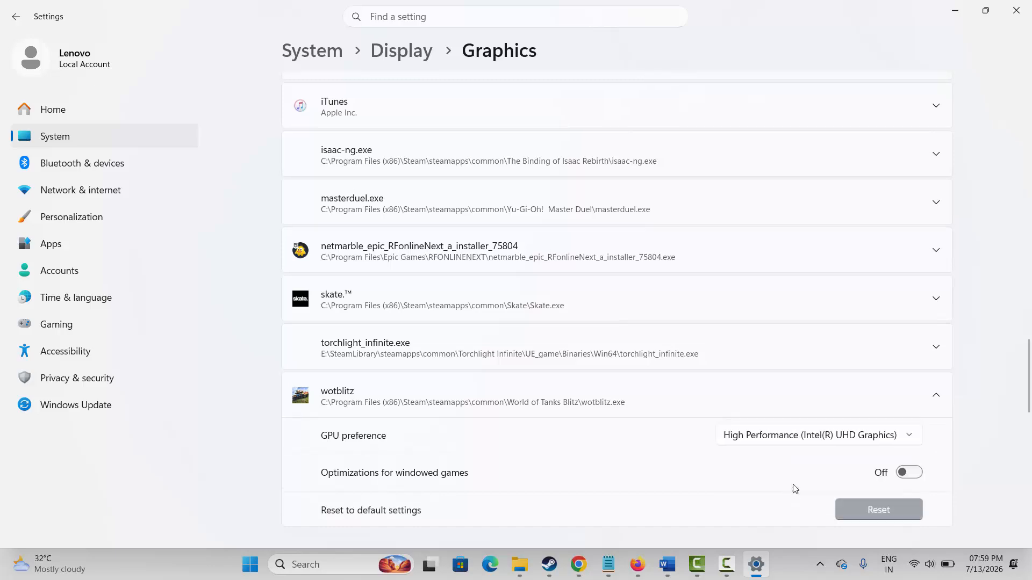
{"action": "left_click", "coordinate": [1016, 11]}
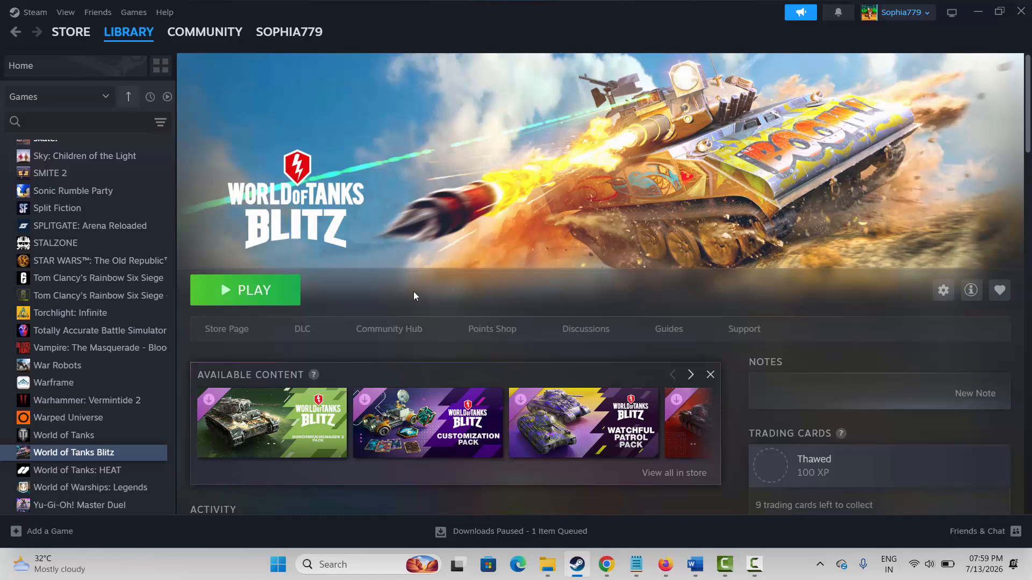
Step: Examine the installed files options of World of Tanks Blitz, including the file integrity check, and close its properties
{"action": "right_click", "coordinate": [56, 454]}
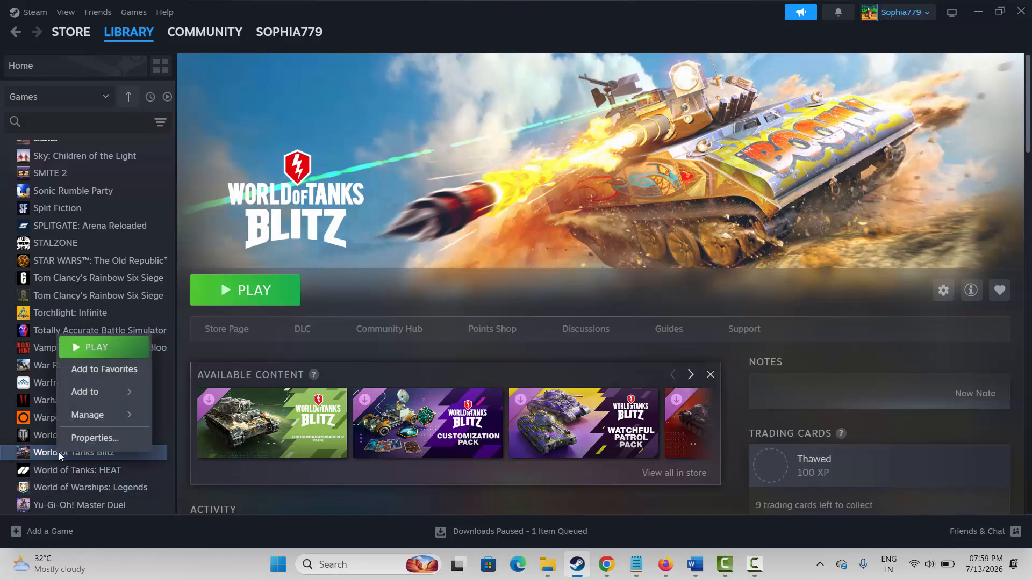
{"action": "key", "text": "Escape"}
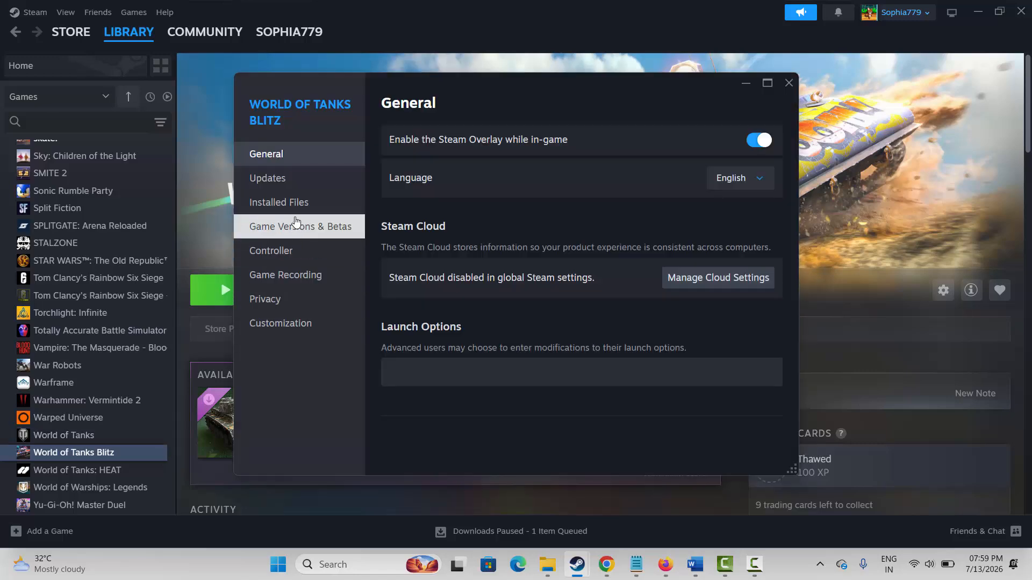
{"action": "left_click", "coordinate": [297, 208]}
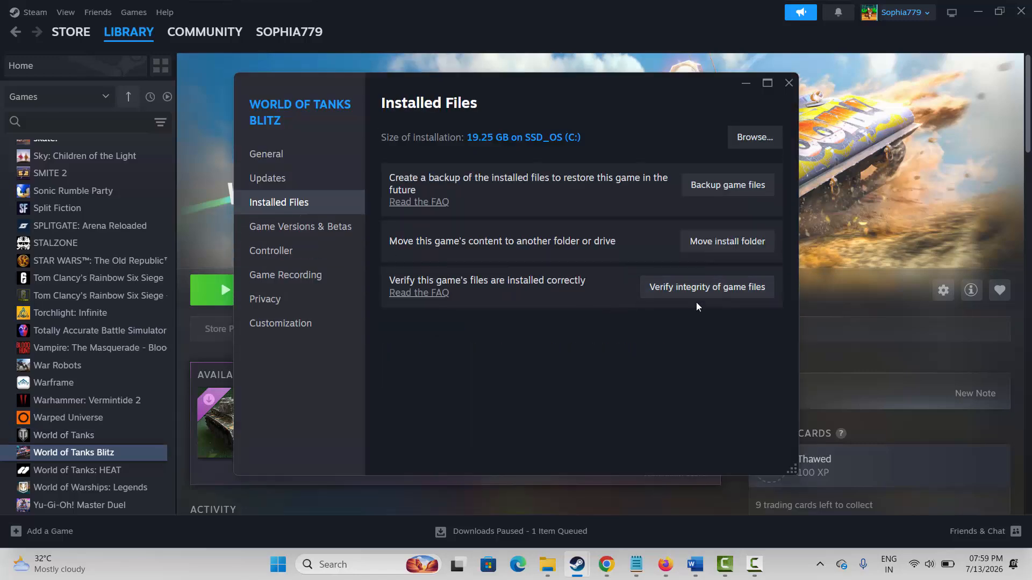
{"action": "left_click", "coordinate": [789, 83]}
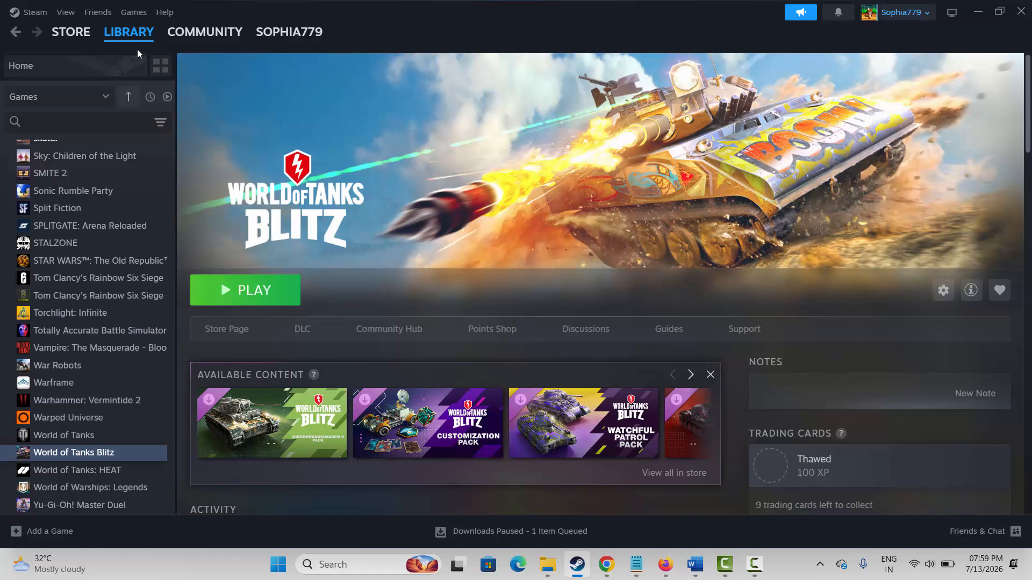
Step: Turn off the in-game Steam Overlay for World of Tanks Blitz and close its properties
{"action": "right_click", "coordinate": [76, 450]}
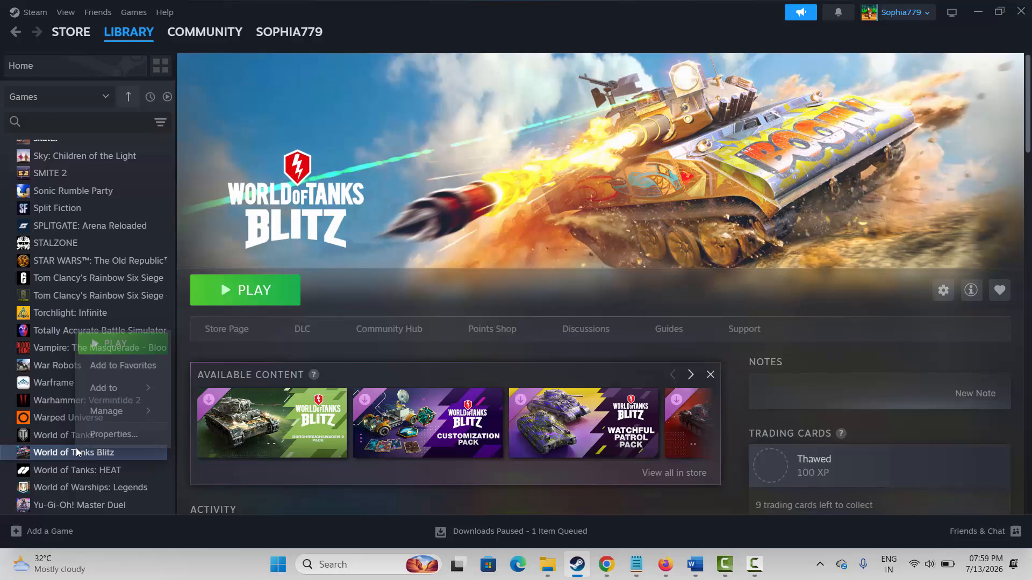
{"action": "left_click", "coordinate": [113, 434]}
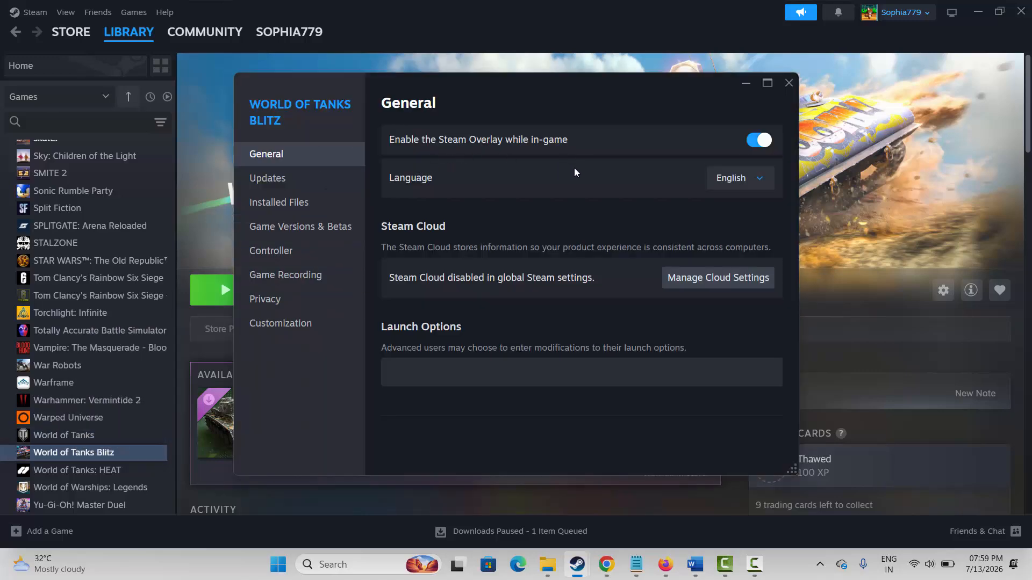
{"action": "left_click", "coordinate": [757, 141]}
{"action": "left_click", "coordinate": [788, 85]}
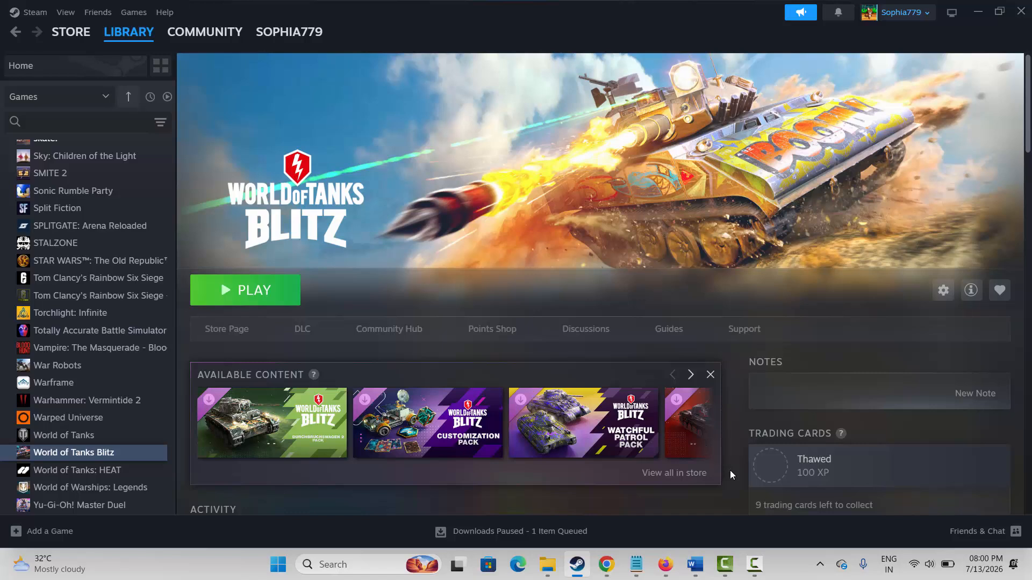
Step: Check for Windows updates in the system settings and close them
{"action": "left_click", "coordinate": [334, 565]}
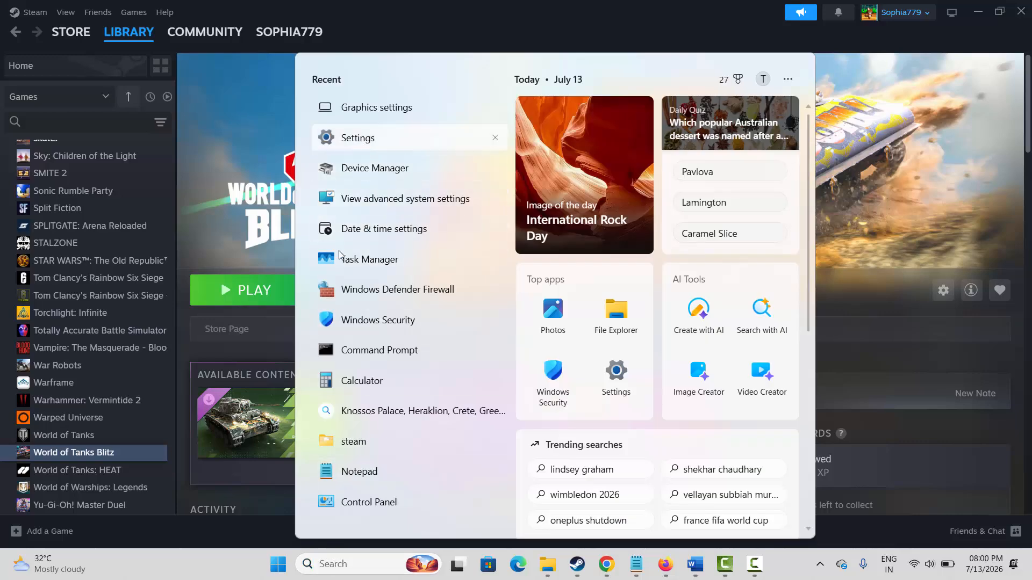
{"action": "left_click", "coordinate": [359, 141]}
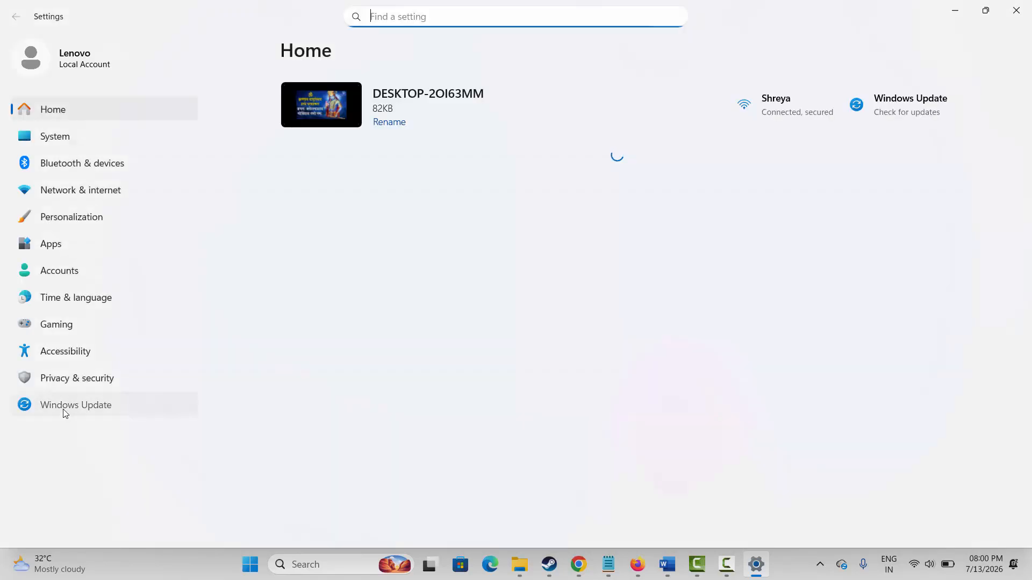
{"action": "left_click", "coordinate": [64, 412]}
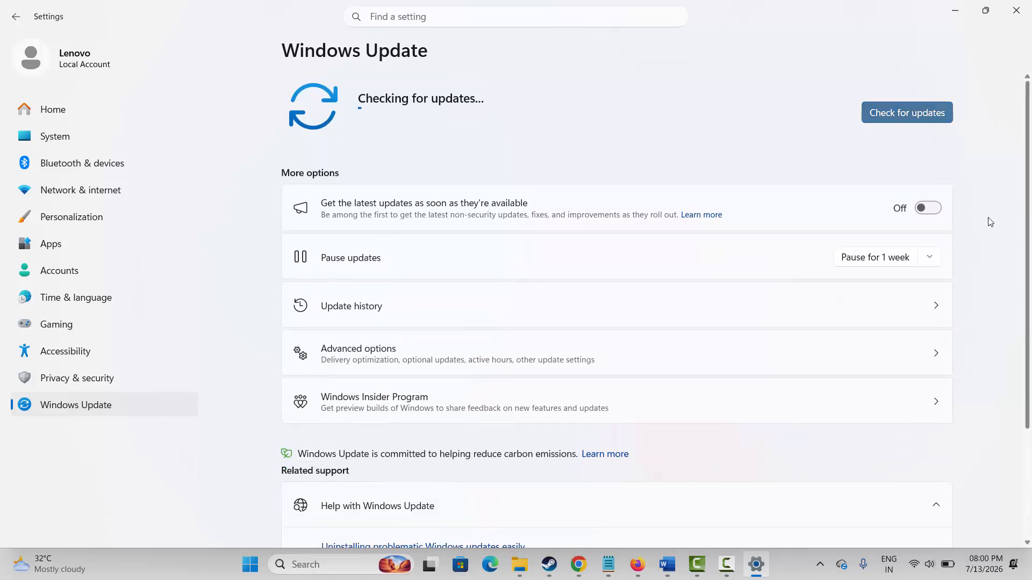
{"action": "left_click", "coordinate": [1014, 17]}
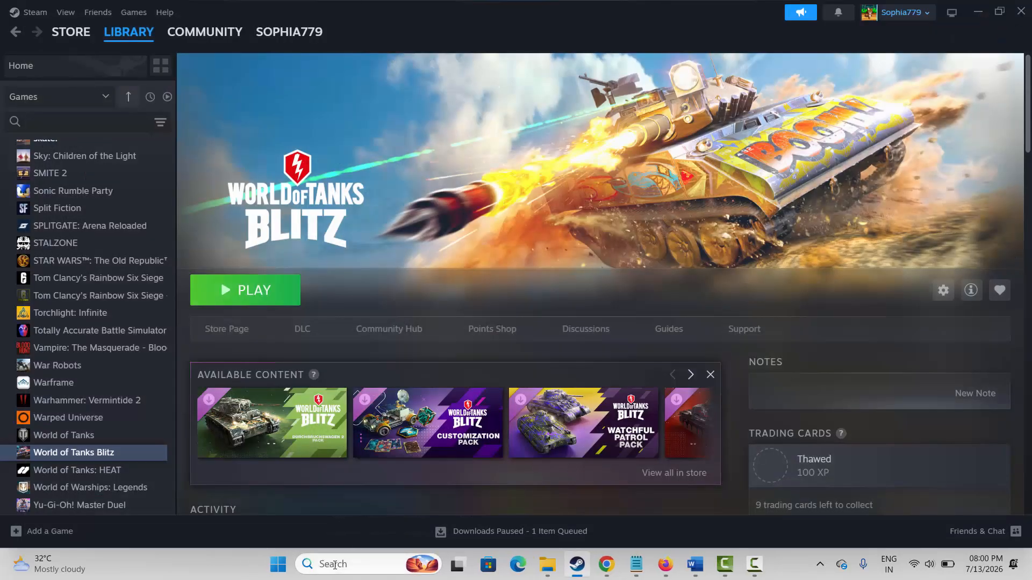
Step: Open the virtual memory settings from the advanced performance options of the system properties
{"action": "left_click", "coordinate": [350, 556]}
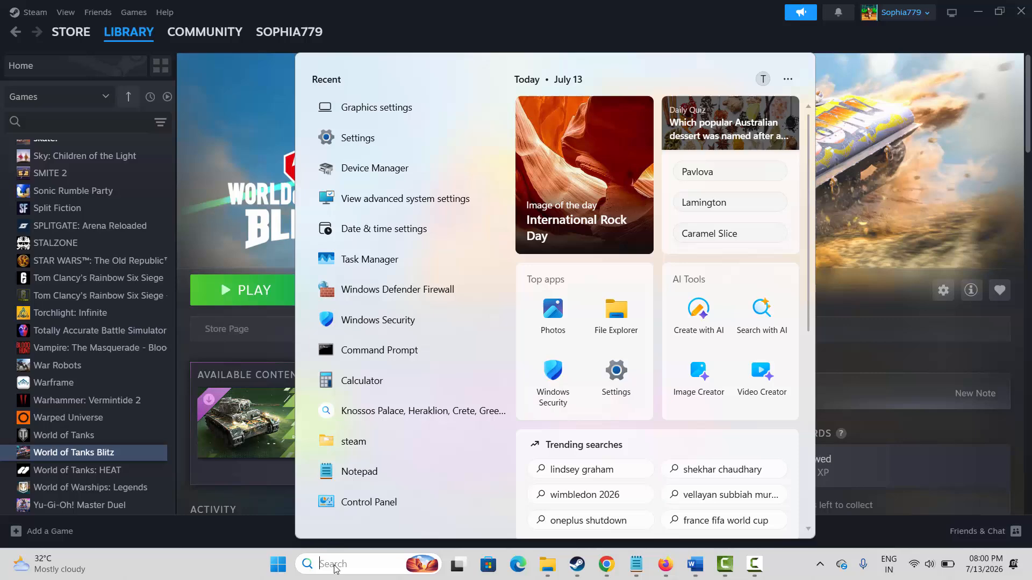
{"action": "left_click", "coordinate": [411, 199]}
{"action": "left_click", "coordinate": [310, 173]}
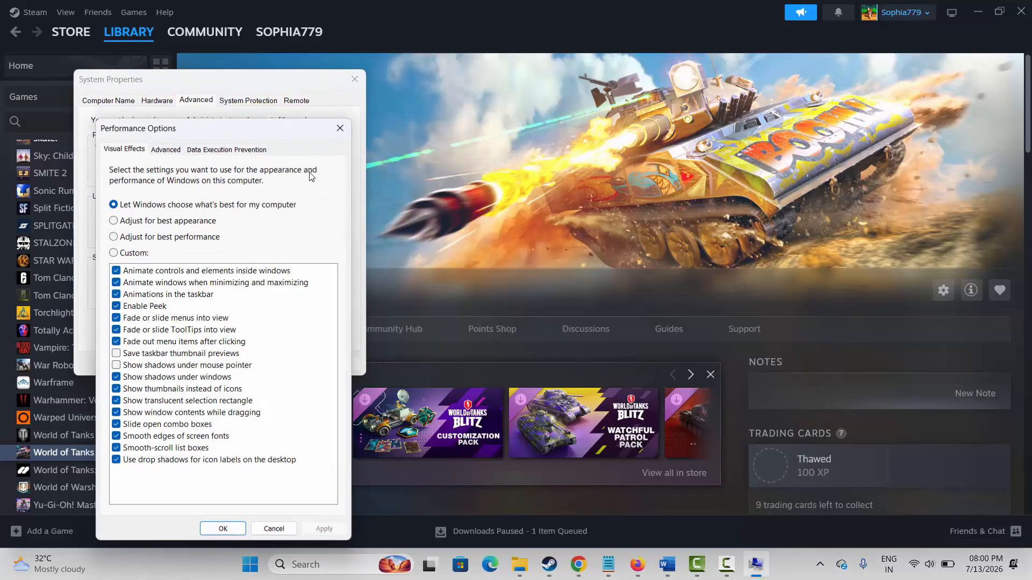
{"action": "left_click", "coordinate": [174, 148]}
{"action": "left_click", "coordinate": [293, 332]}
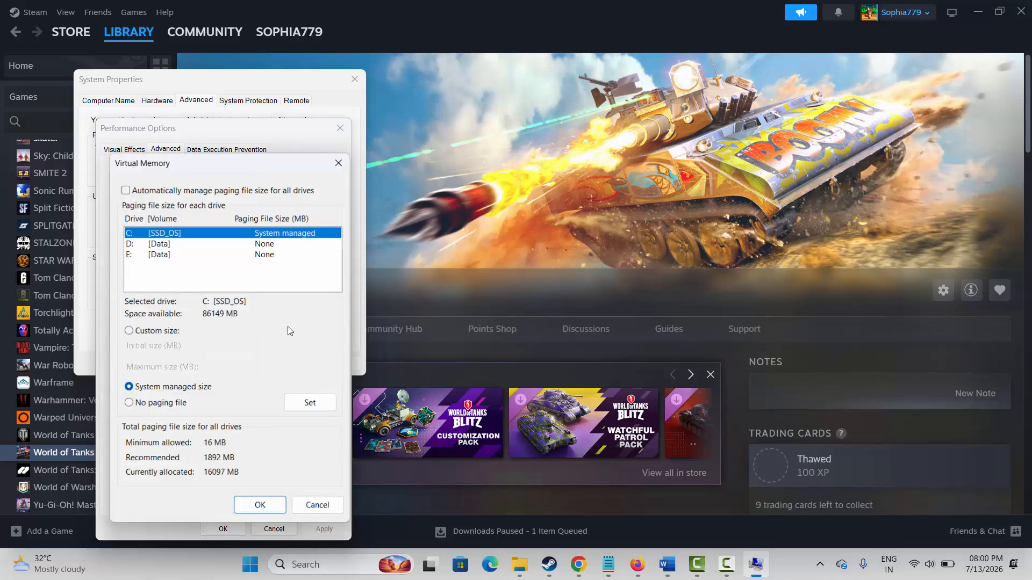
Step: Enter a custom paging file size for drive C: of 12288 MB initial and 24576 MB maximum, then cancel and close the system dialogs
{"action": "left_click", "coordinate": [166, 244]}
{"action": "left_click", "coordinate": [167, 254]}
{"action": "left_click", "coordinate": [161, 233]}
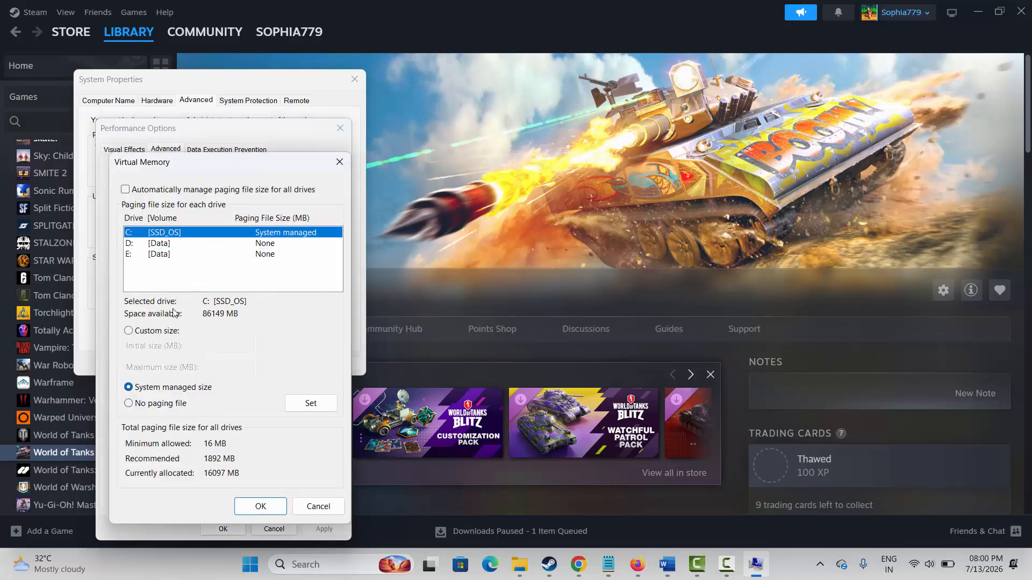
{"action": "left_click", "coordinate": [132, 332]}
{"action": "left_click", "coordinate": [214, 344]}
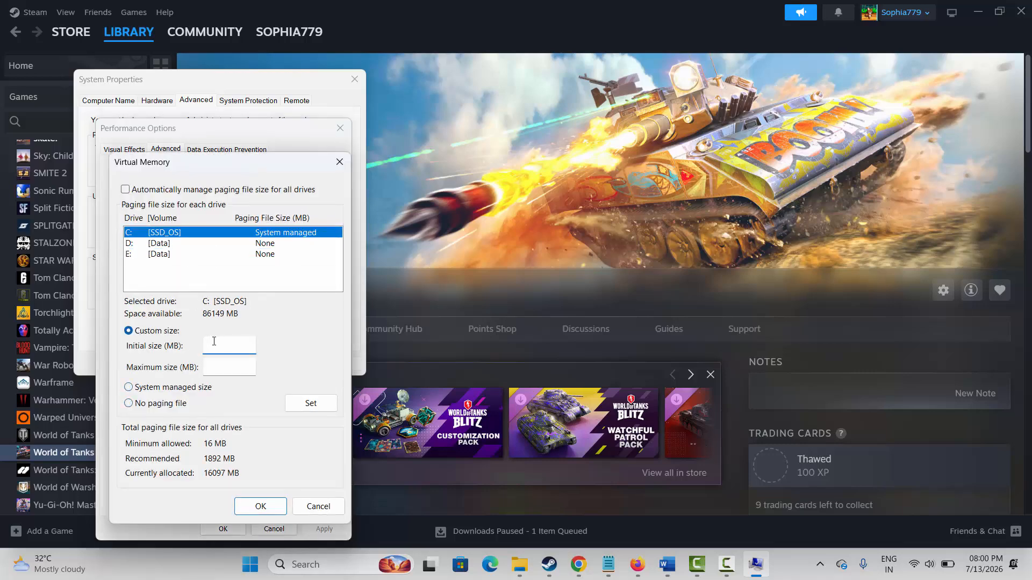
{"action": "type", "text": "12288"}
{"action": "key", "text": "Tab"}
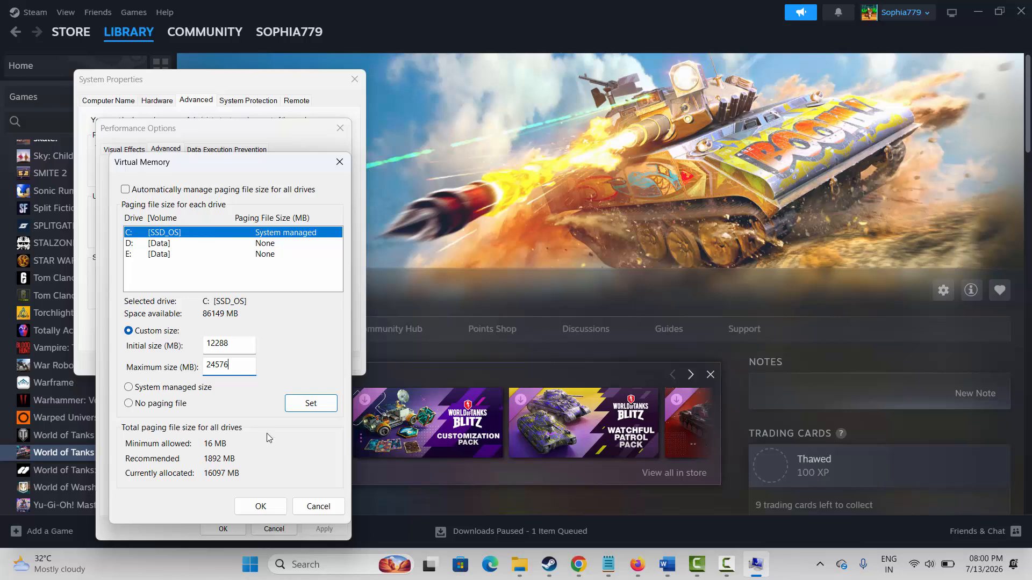
{"action": "left_click", "coordinate": [317, 510]}
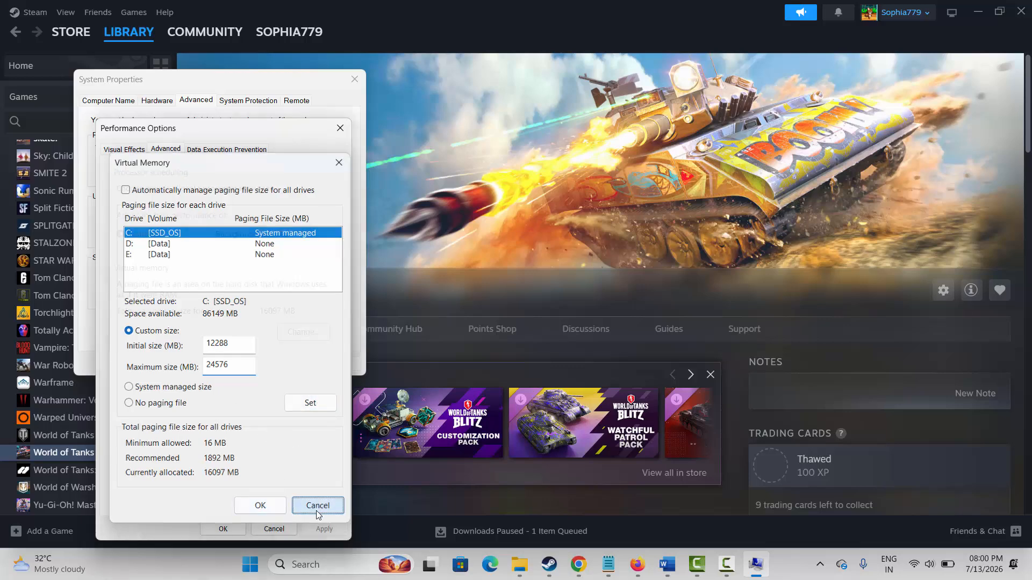
{"action": "left_click", "coordinate": [340, 128]}
{"action": "left_click", "coordinate": [354, 79]}
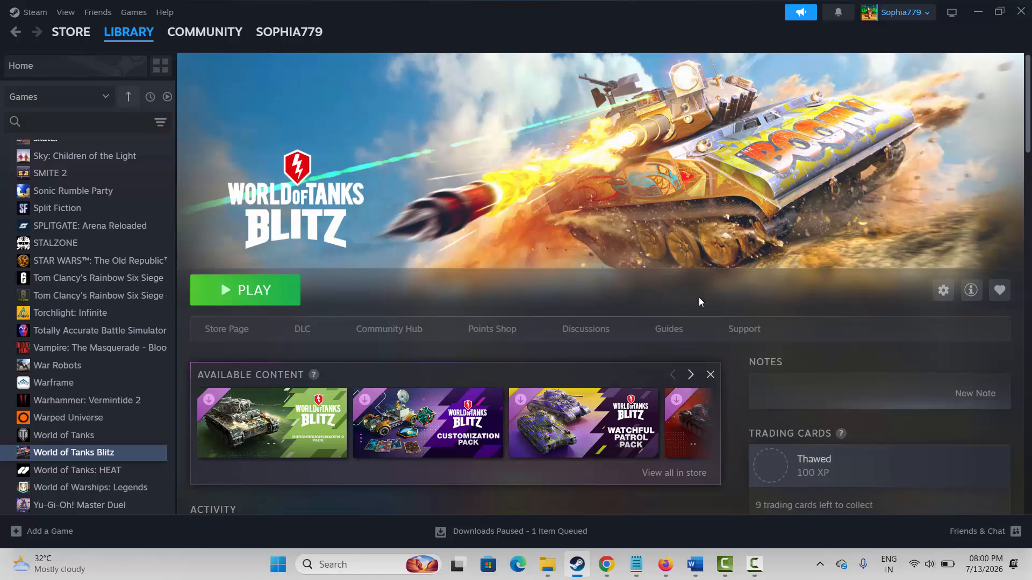
Step: Switch to Chrome, download VC_redist.x86.exe from the Visual C++ Redistributable page, run its setup and close it
{"action": "left_click", "coordinate": [608, 564]}
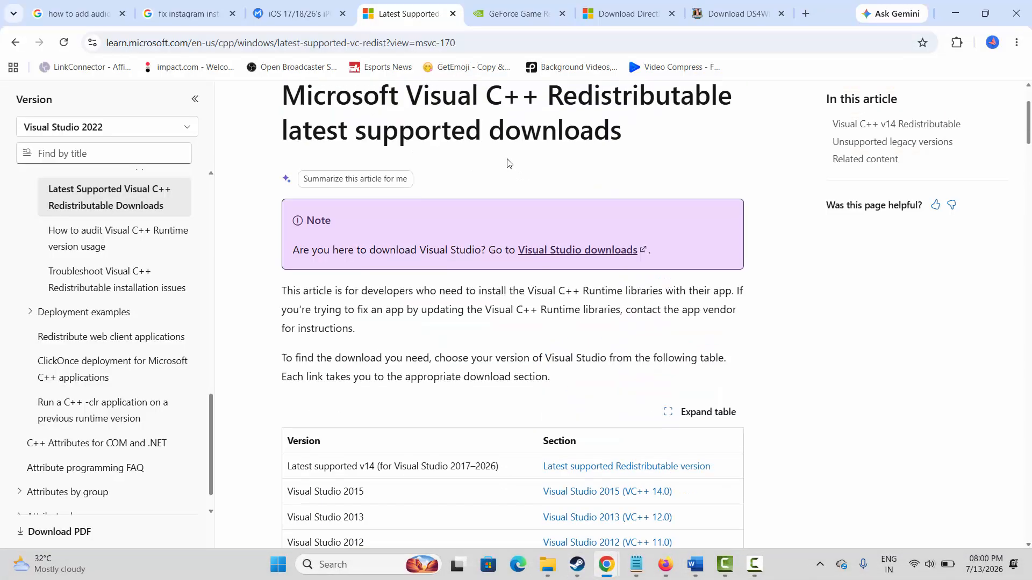
{"action": "scroll", "coordinate": [468, 241], "scroll_direction": "down", "scroll_amount": 15}
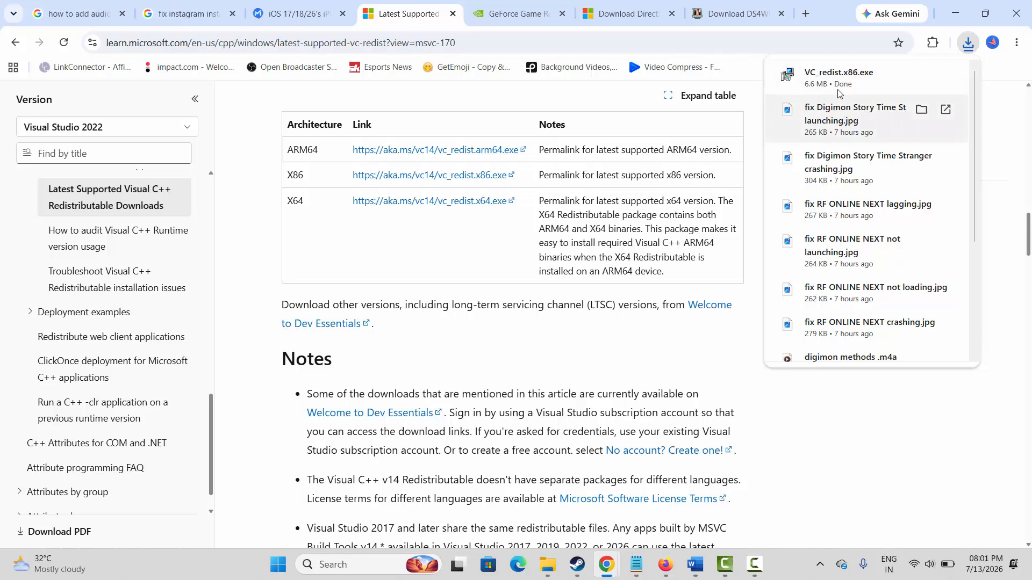
{"action": "left_click", "coordinate": [838, 78]}
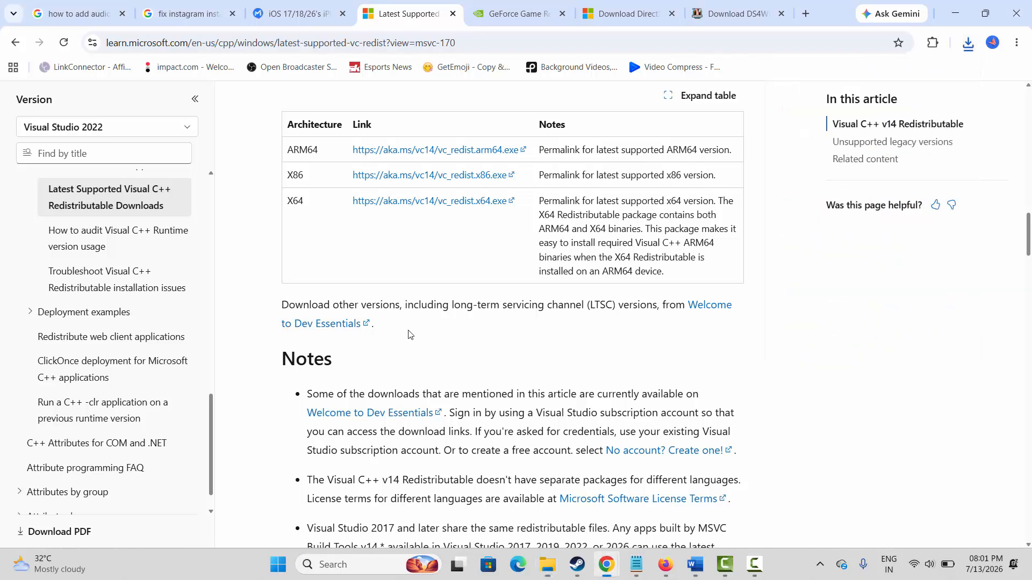
{"action": "left_click", "coordinate": [532, 355]}
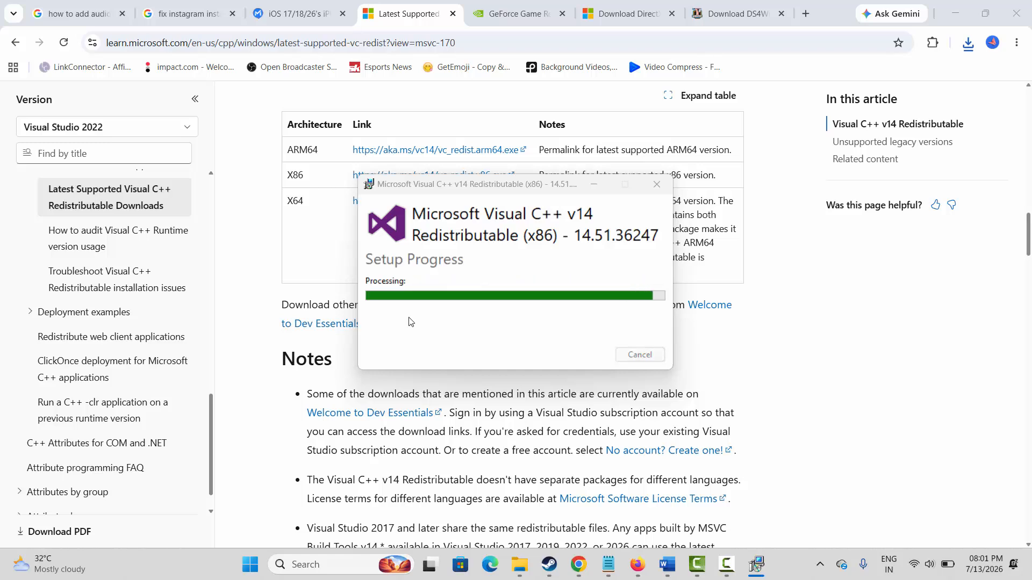
{"action": "left_click", "coordinate": [640, 354]}
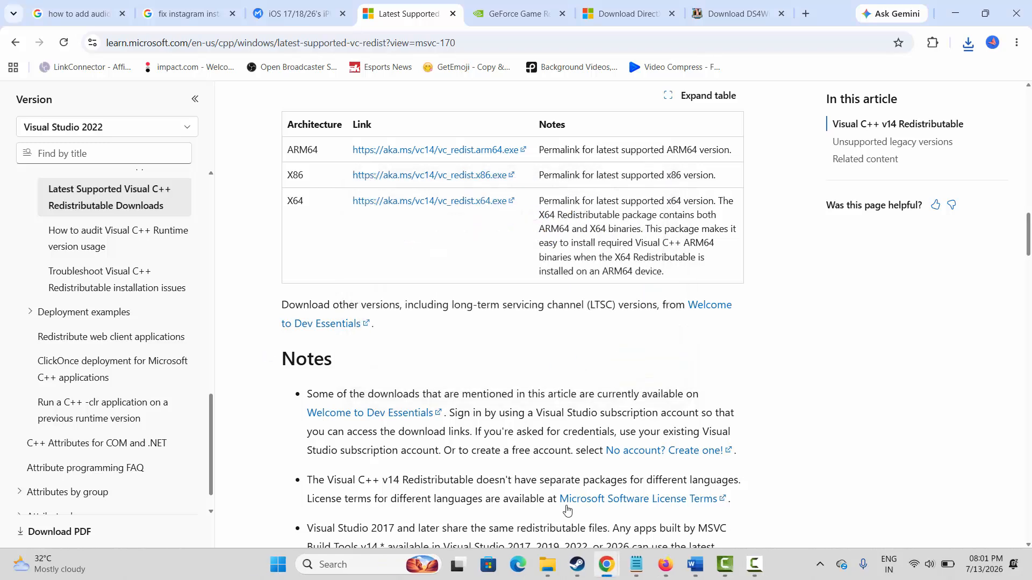
Step: Switch to Steam, examine the storage settings for drive Data (E:), mark Apex Legends for moving or uninstalling, and close the settings
{"action": "left_click", "coordinate": [578, 575]}
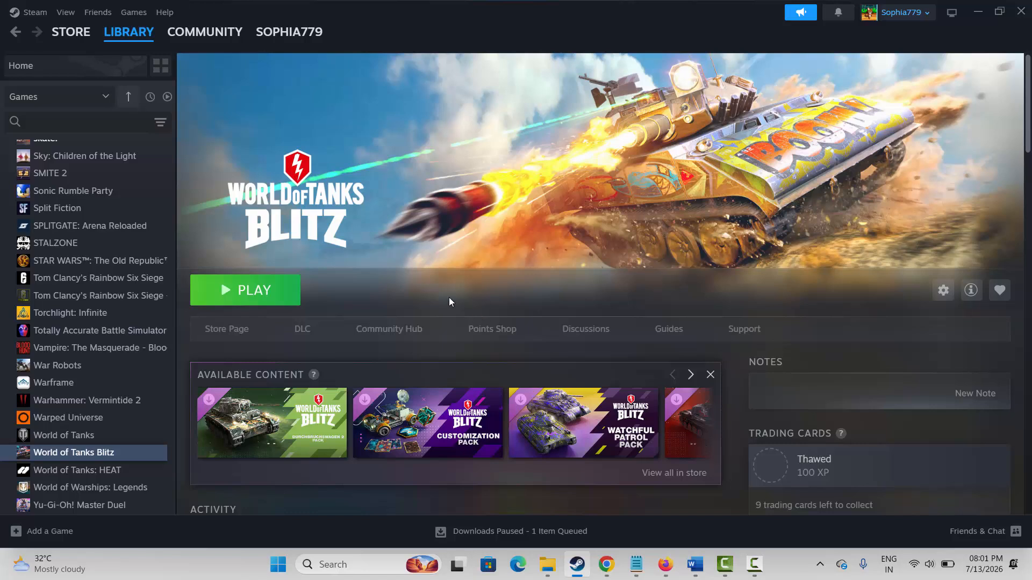
{"action": "left_click", "coordinate": [33, 12]}
{"action": "left_click", "coordinate": [62, 144]}
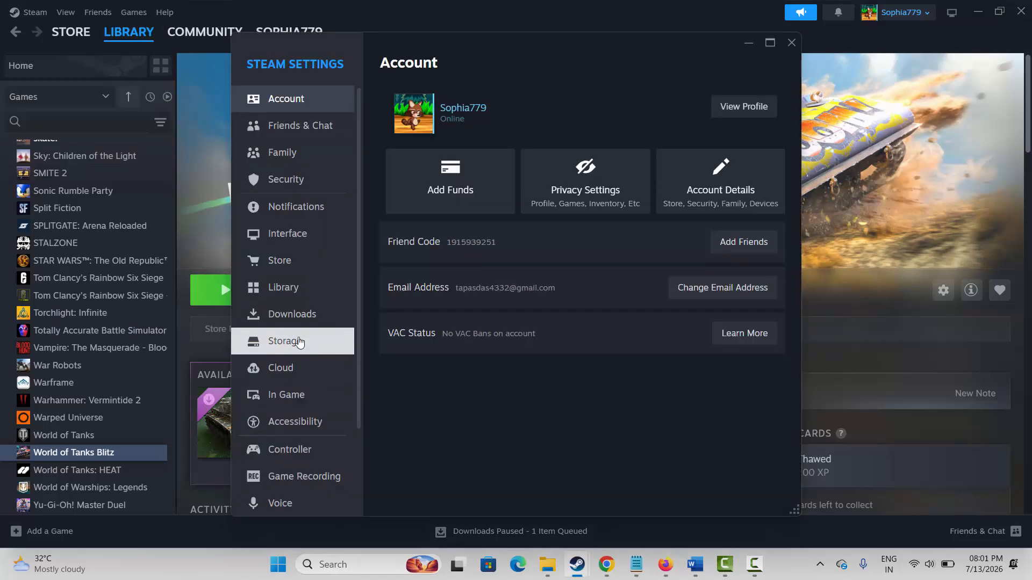
{"action": "left_click", "coordinate": [299, 342]}
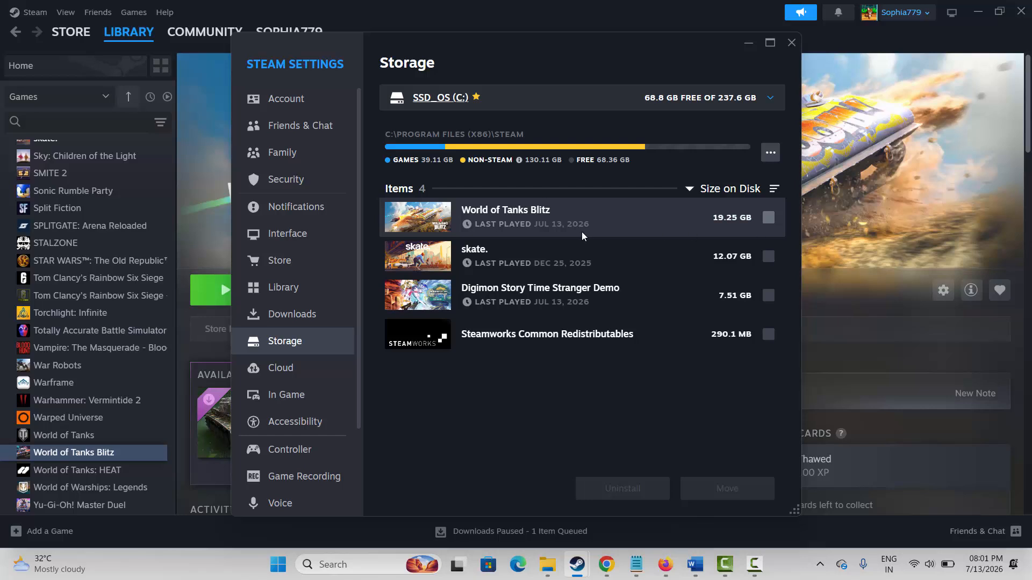
{"action": "left_click", "coordinate": [576, 103]}
{"action": "left_click", "coordinate": [489, 163]}
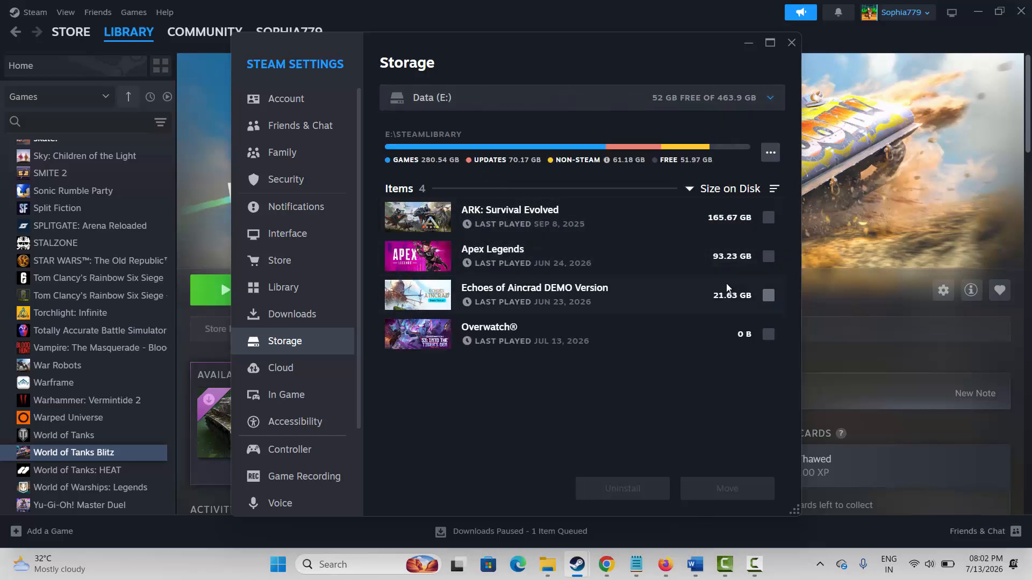
{"action": "left_click", "coordinate": [768, 256]}
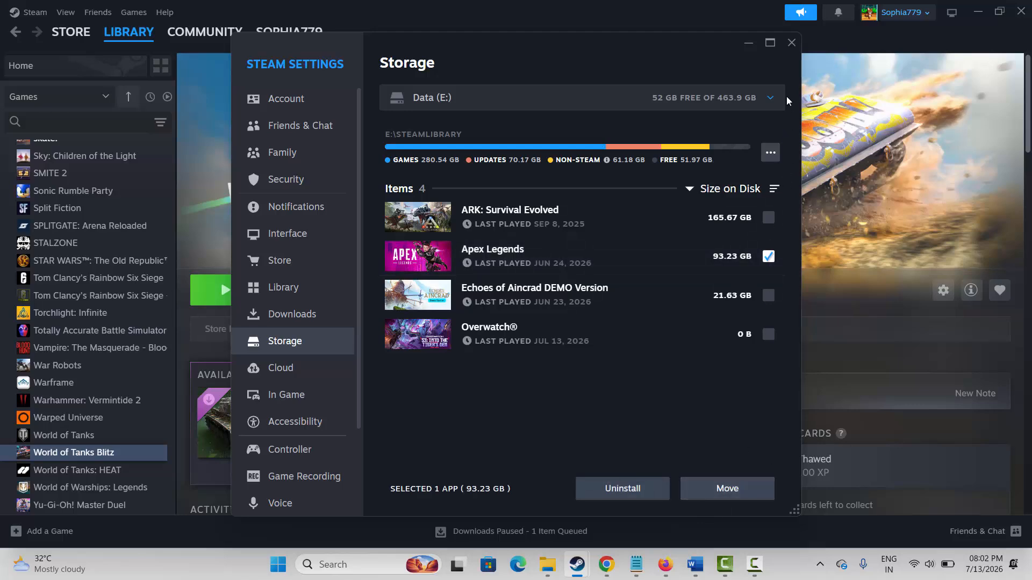
{"action": "left_click", "coordinate": [790, 43]}
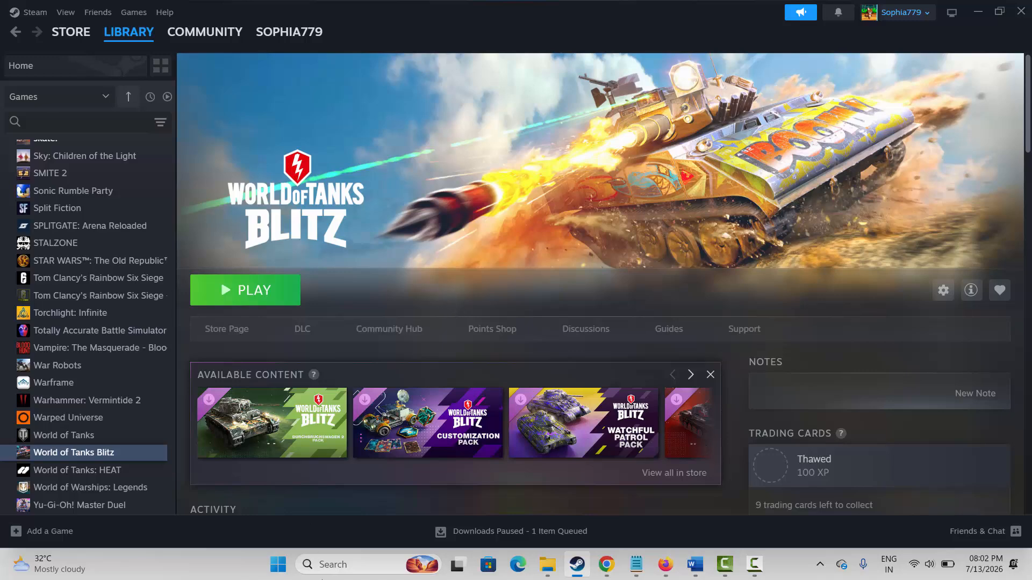
Step: Open the virus and threat protection settings in Windows Security, examine the real-time protection option and close the window
{"action": "left_click", "coordinate": [339, 568]}
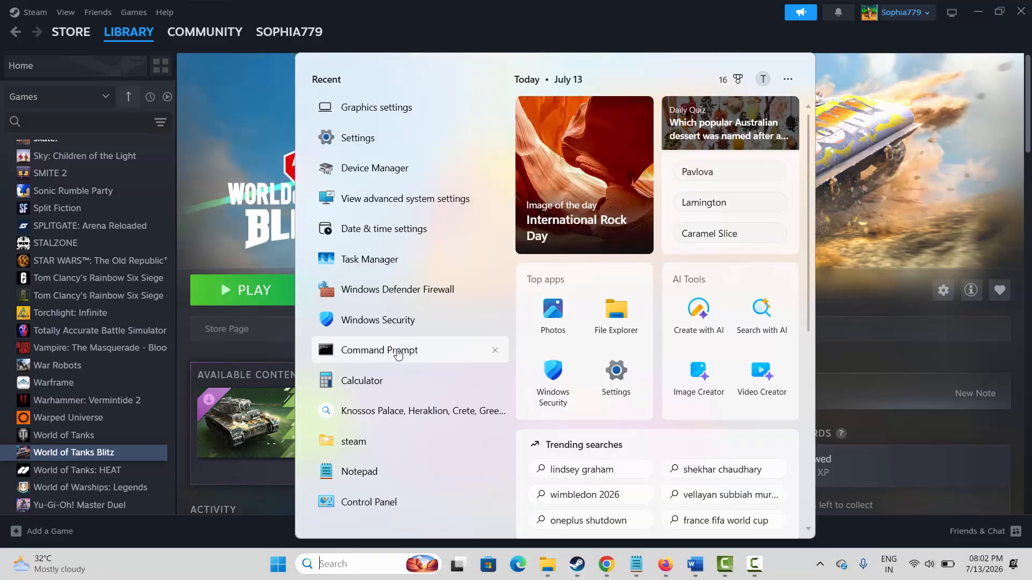
{"action": "left_click", "coordinate": [396, 320]}
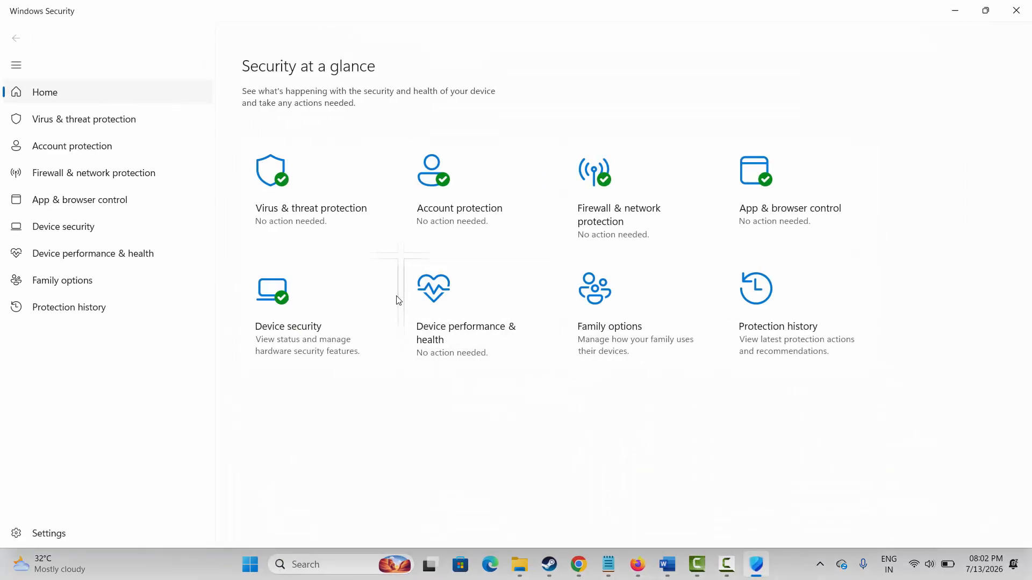
{"action": "left_click", "coordinate": [315, 215]}
{"action": "scroll", "coordinate": [303, 344], "scroll_direction": "down", "scroll_amount": 4}
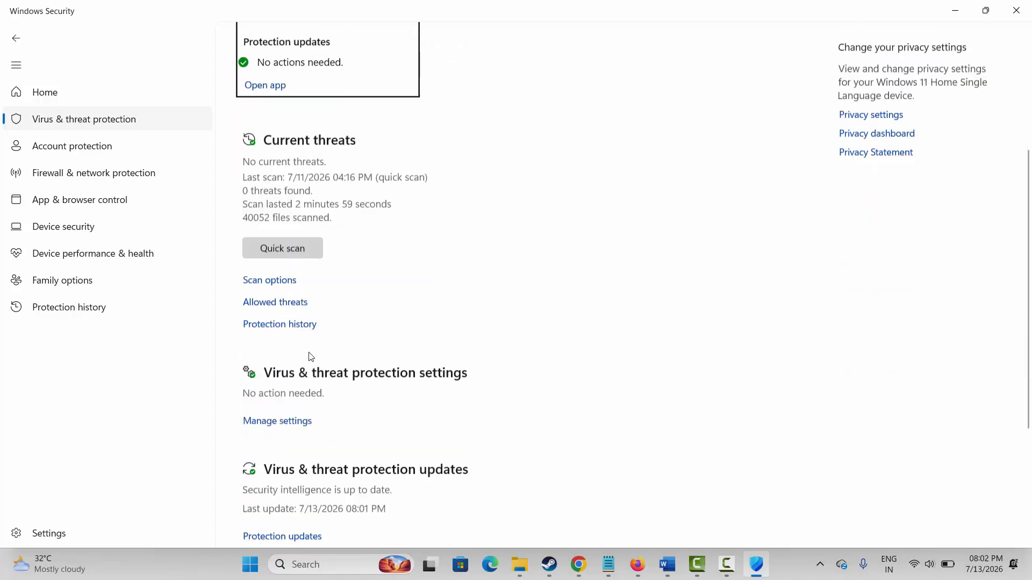
{"action": "left_click", "coordinate": [293, 410]}
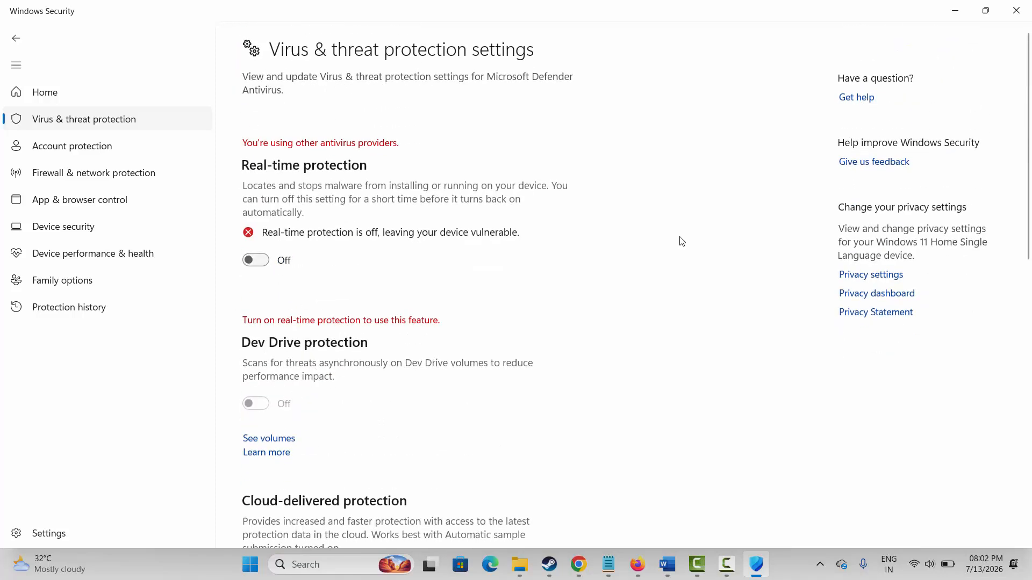
{"action": "left_click", "coordinate": [1015, 11]}
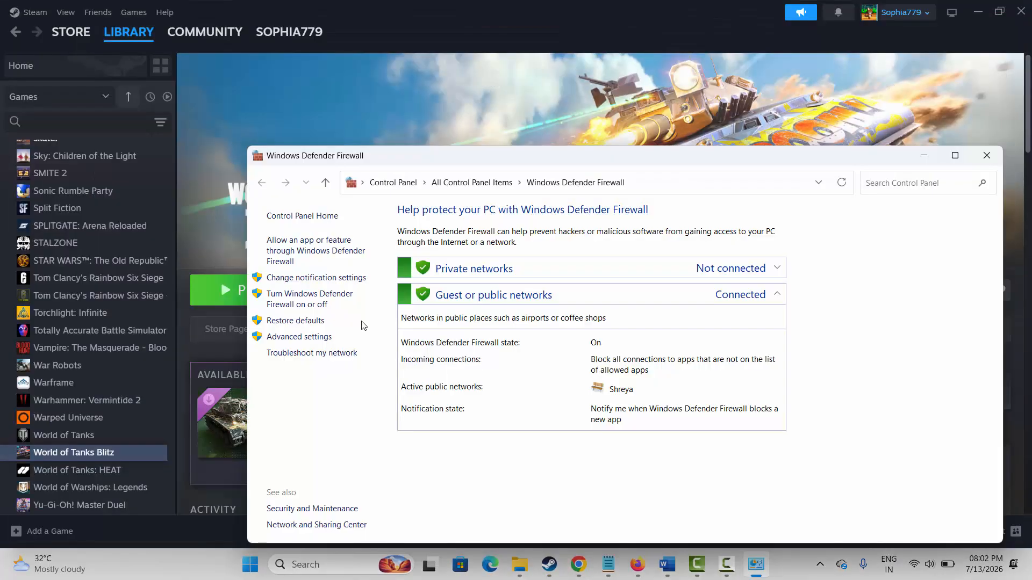
Step: Select turning off Windows Defender Firewall for both the private and the public network settings
{"action": "left_click", "coordinate": [310, 299]}
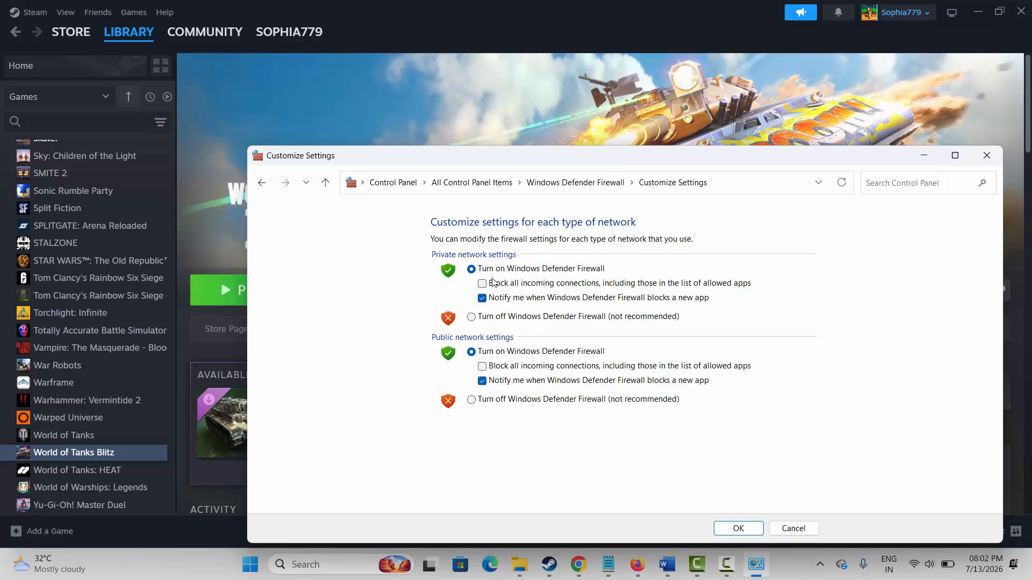
{"action": "left_click", "coordinate": [472, 317]}
{"action": "left_click", "coordinate": [471, 399]}
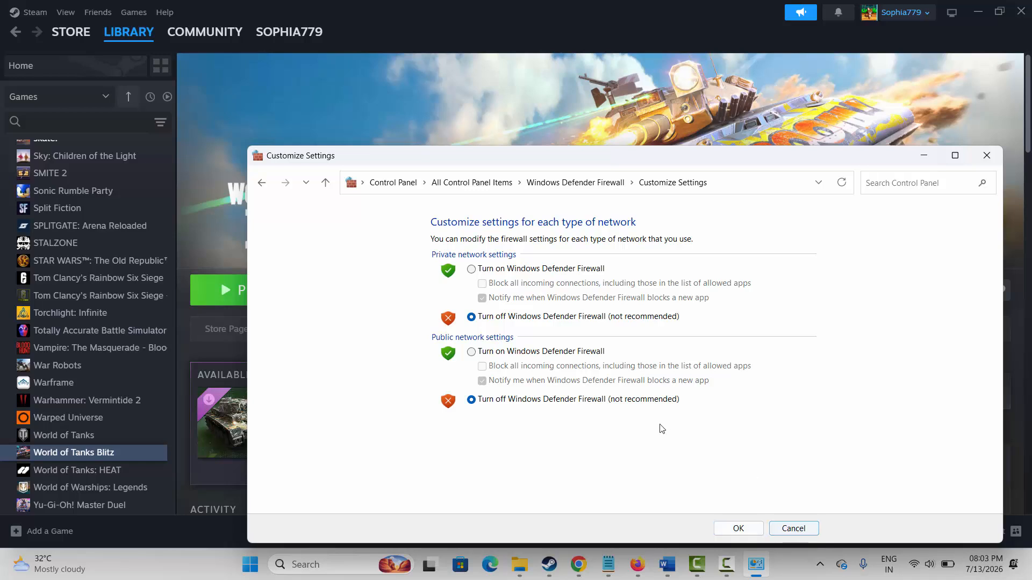
Step: Reselect turning on Windows Defender Firewall for private and public networks, cancel the changes and close the window
{"action": "left_click", "coordinate": [472, 270]}
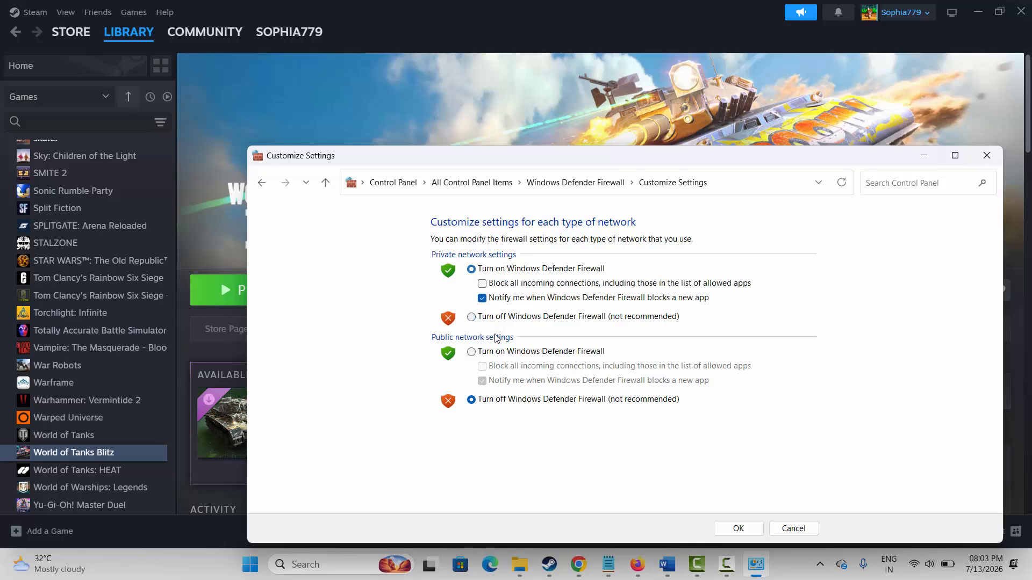
{"action": "left_click", "coordinate": [472, 353]}
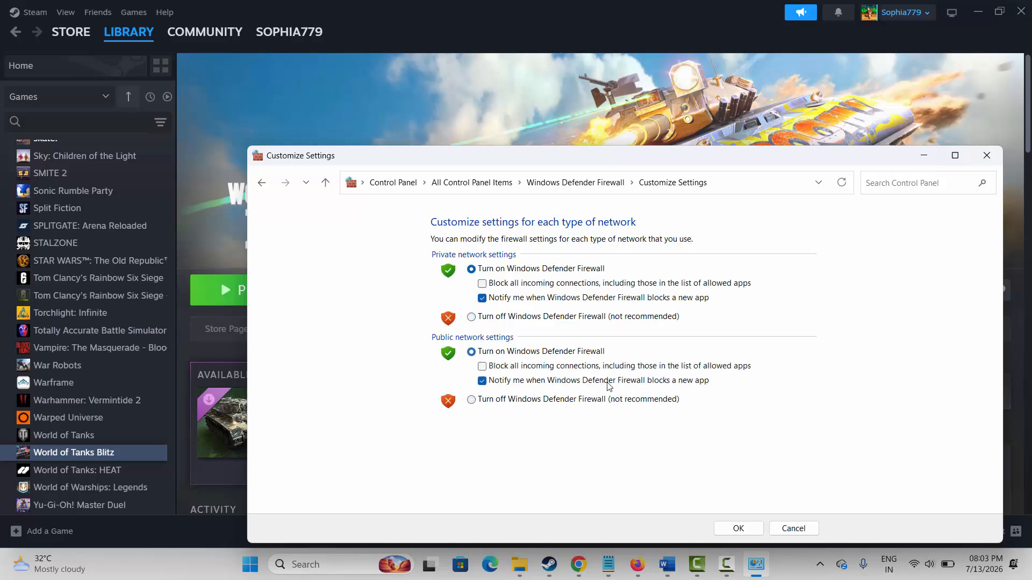
{"action": "left_click", "coordinate": [793, 528]}
{"action": "left_click", "coordinate": [987, 156]}
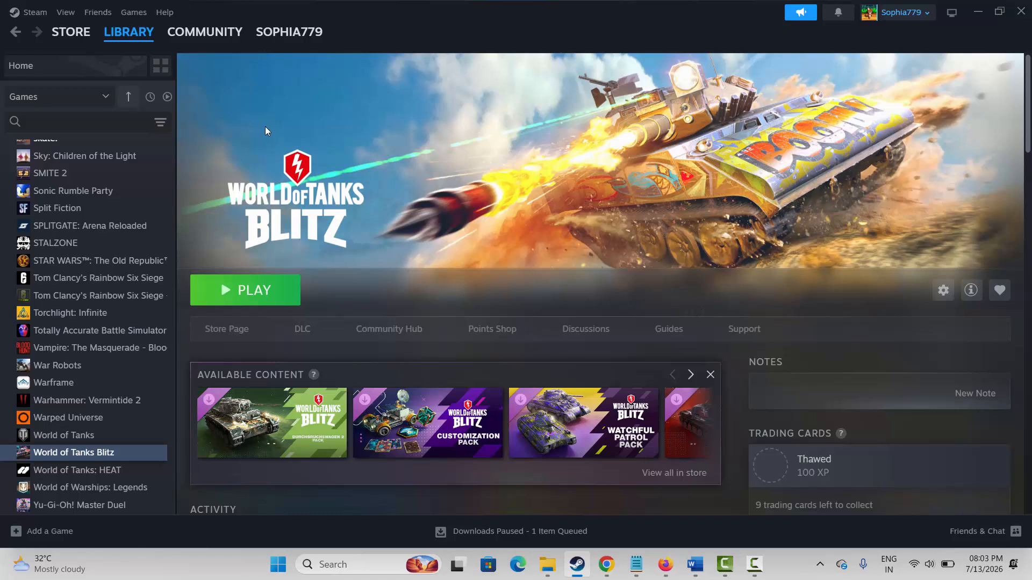
Step: Open the uninstall confirmation for World of Tanks Blitz and cancel it
{"action": "right_click", "coordinate": [99, 453]}
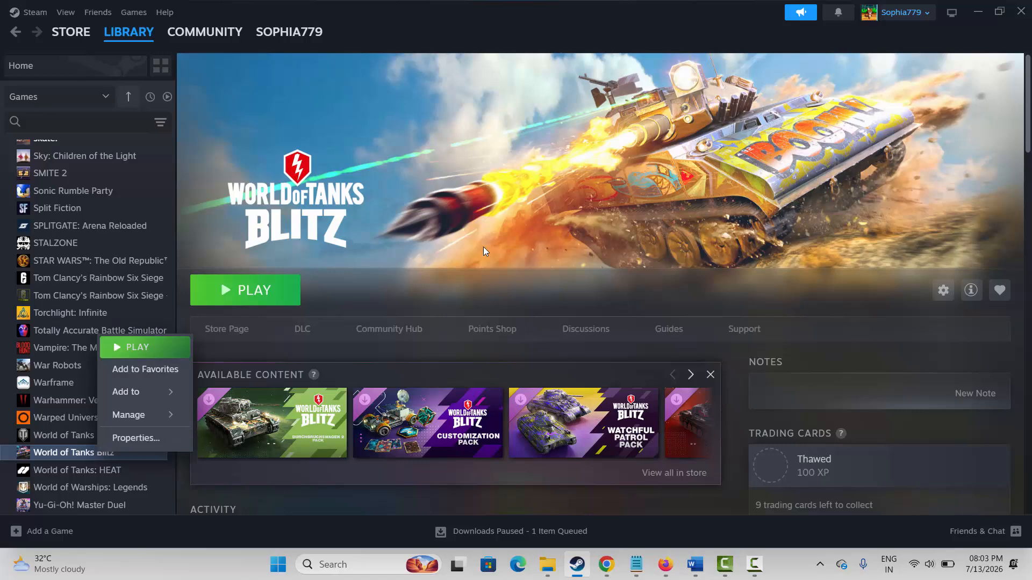
{"action": "mouse_move", "coordinate": [137, 423]}
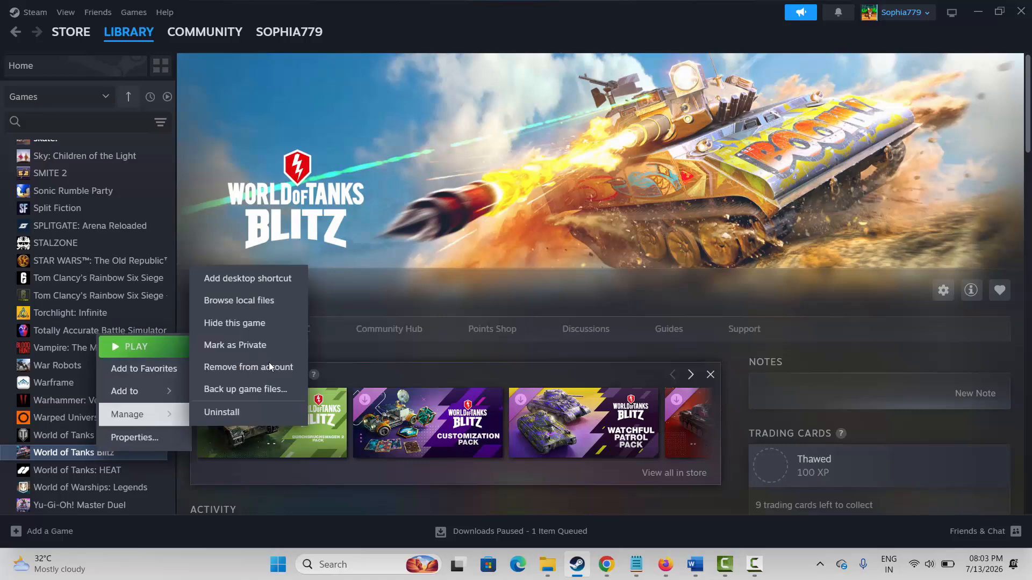
{"action": "left_click", "coordinate": [234, 412]}
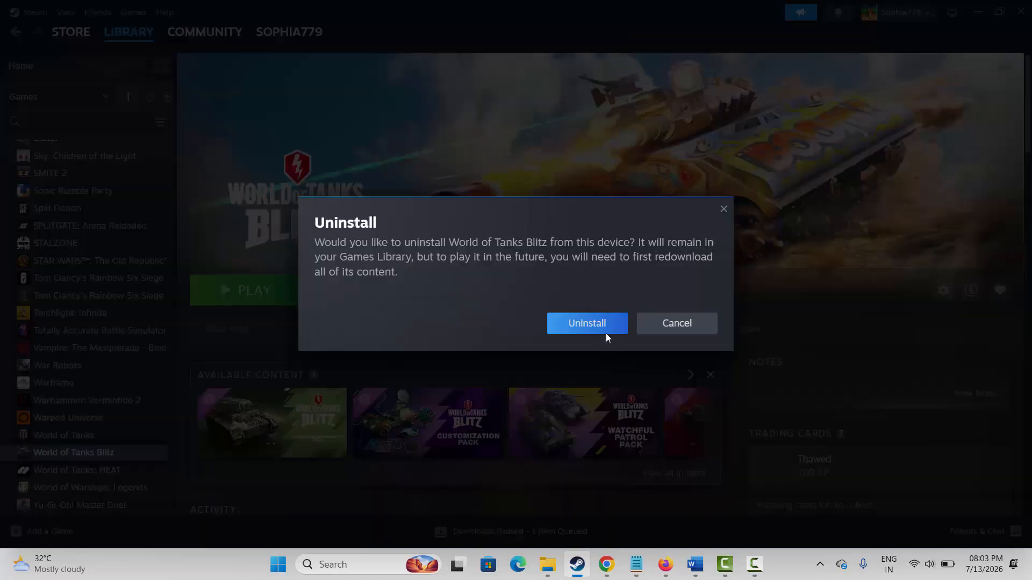
{"action": "left_click", "coordinate": [688, 327]}
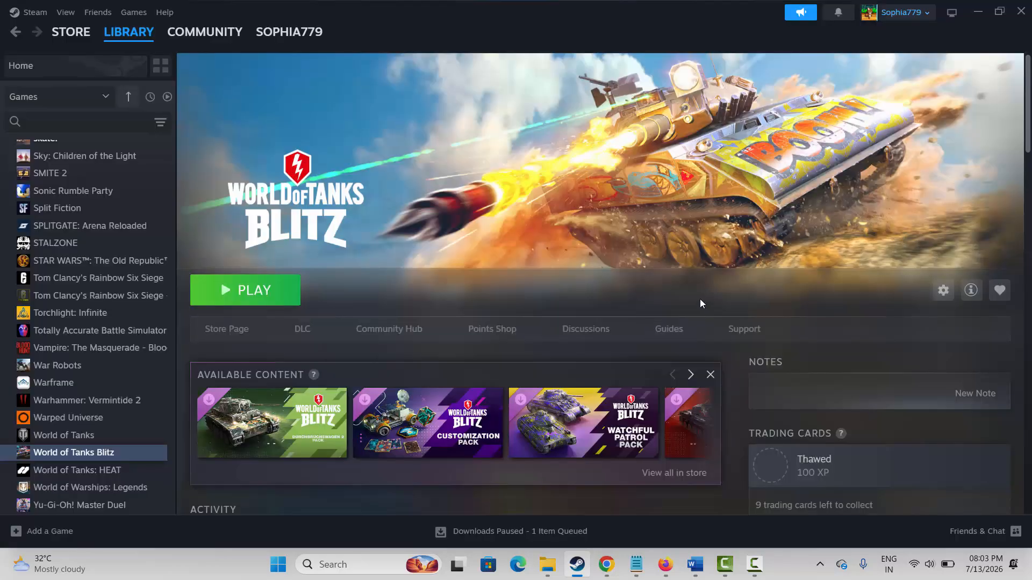